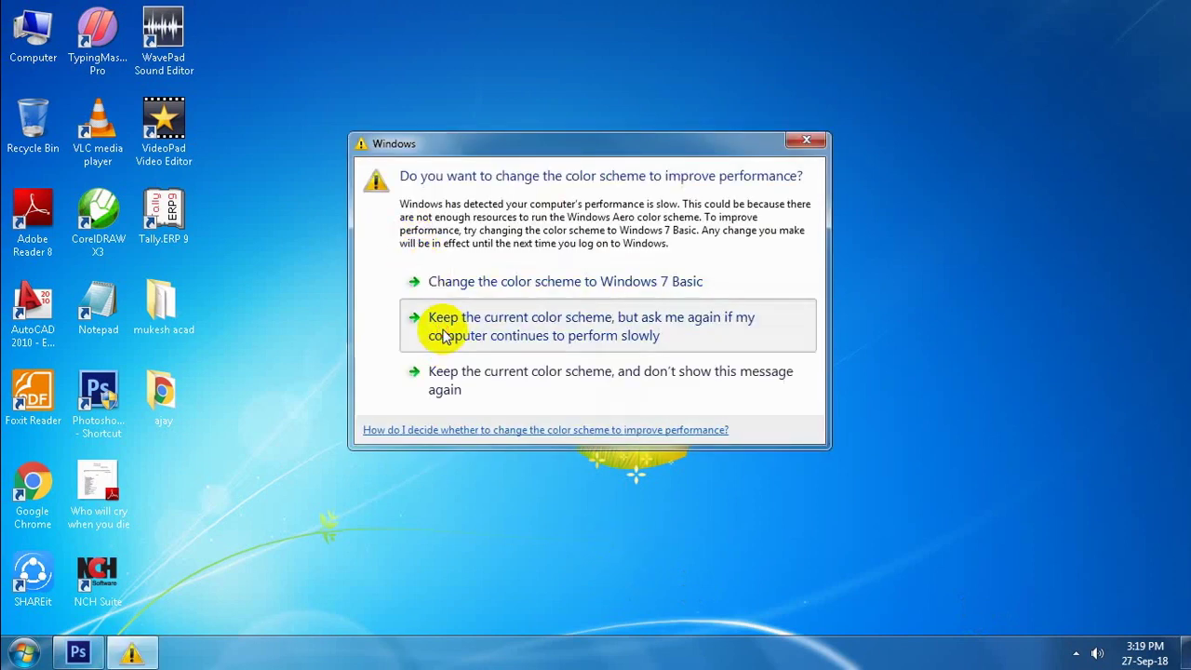
# Keep the current Windows 7 colour scheme and refresh the desktop
pyautogui.click(435, 327)
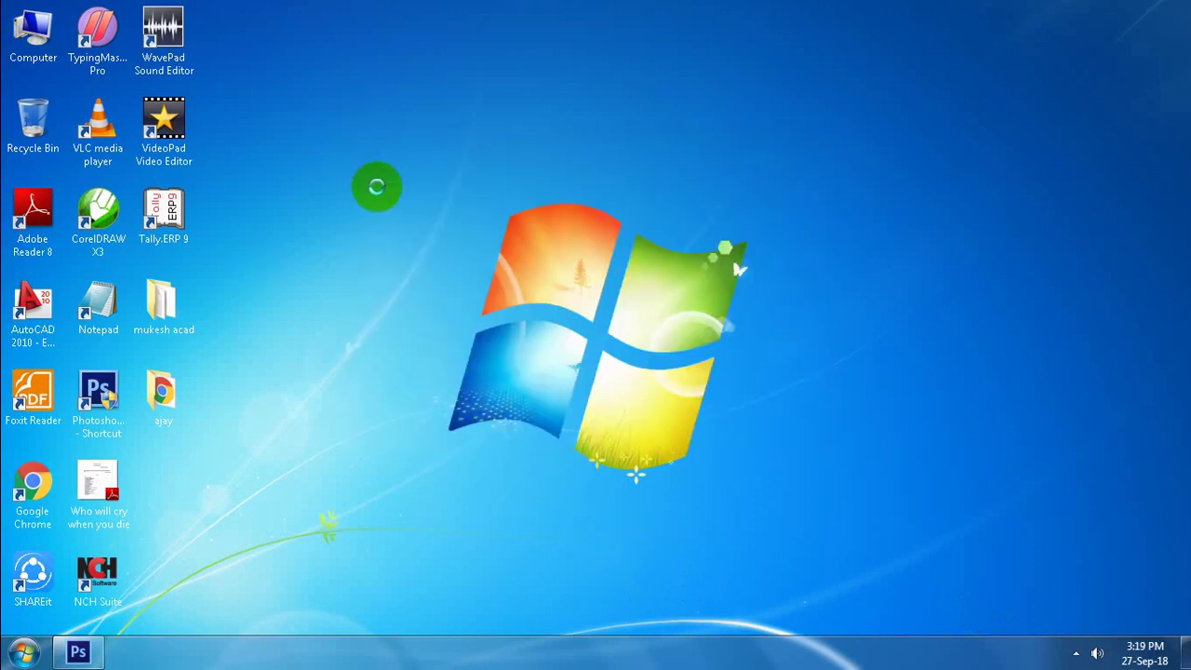
pyautogui.rightClick(350, 123)
pyautogui.click(394, 174)
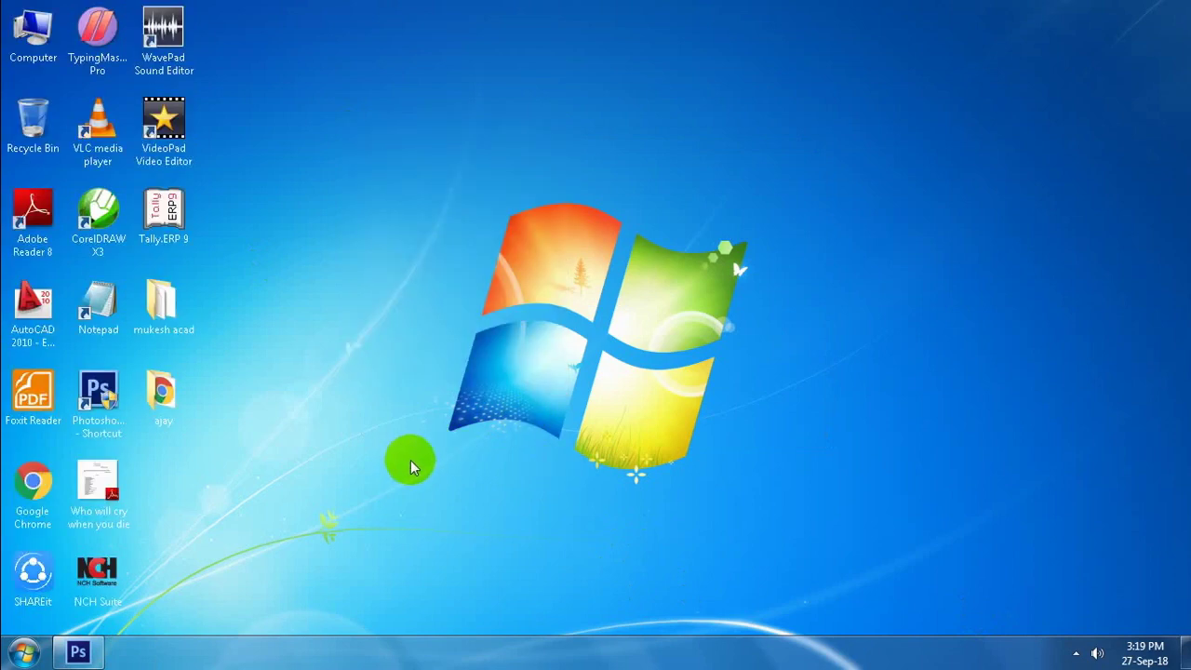
# Open sonal-chauhan-photo-shoot.jpg from the sonal jannat folder in Photoshop
pyautogui.click(78, 651)
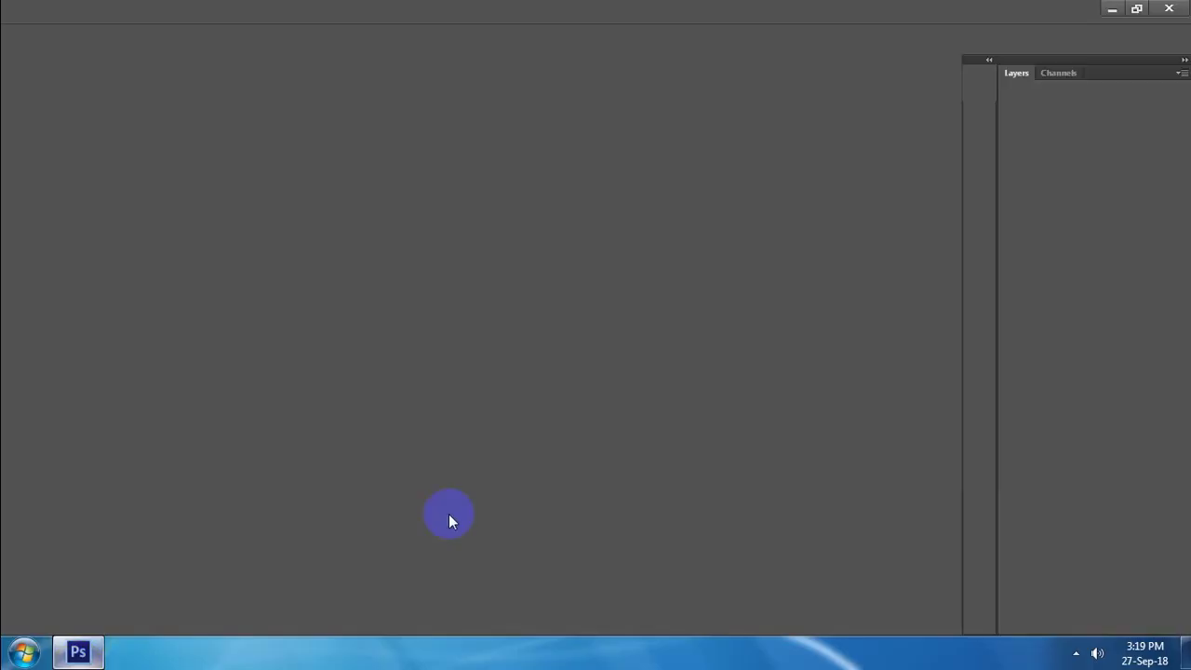
pyautogui.doubleClick(527, 309)
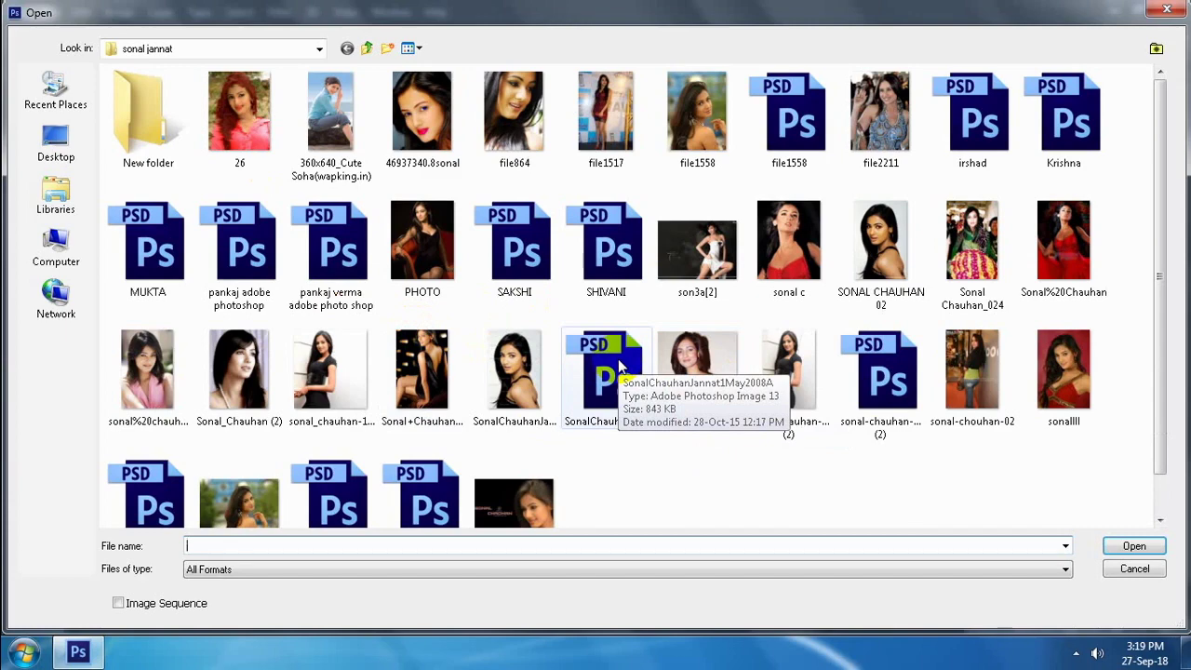
pyautogui.doubleClick(687, 371)
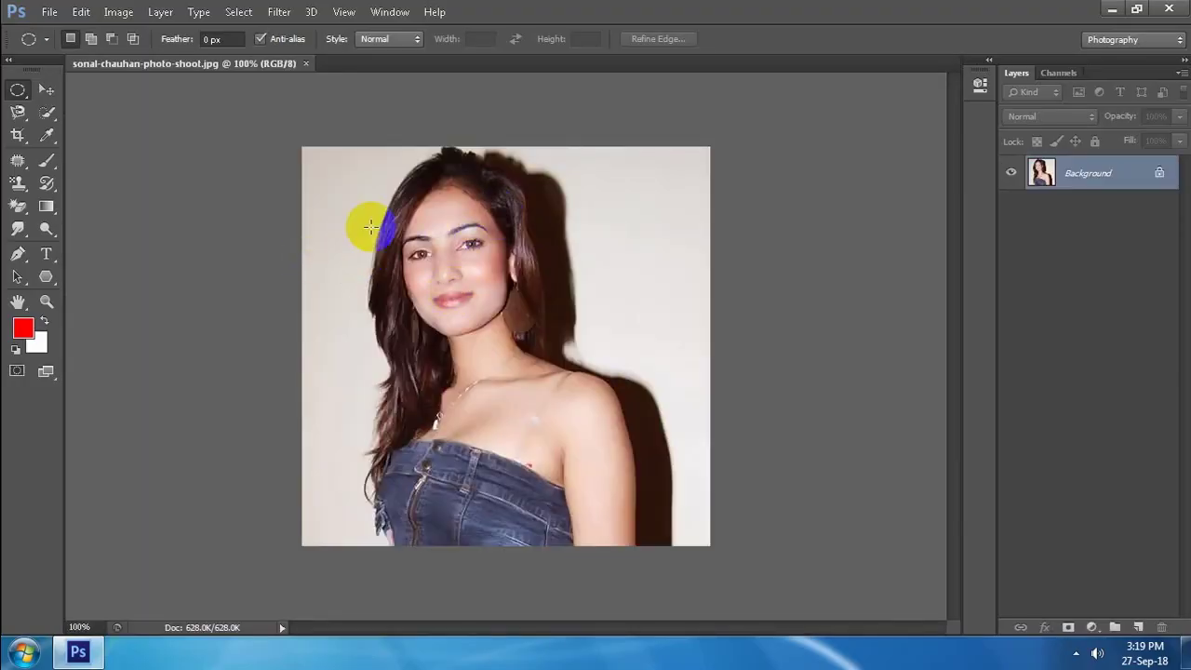
# Move the sonal-chauhan photo to a new floating window and drag it toward the workspace centre
pyautogui.rightClick(231, 63)
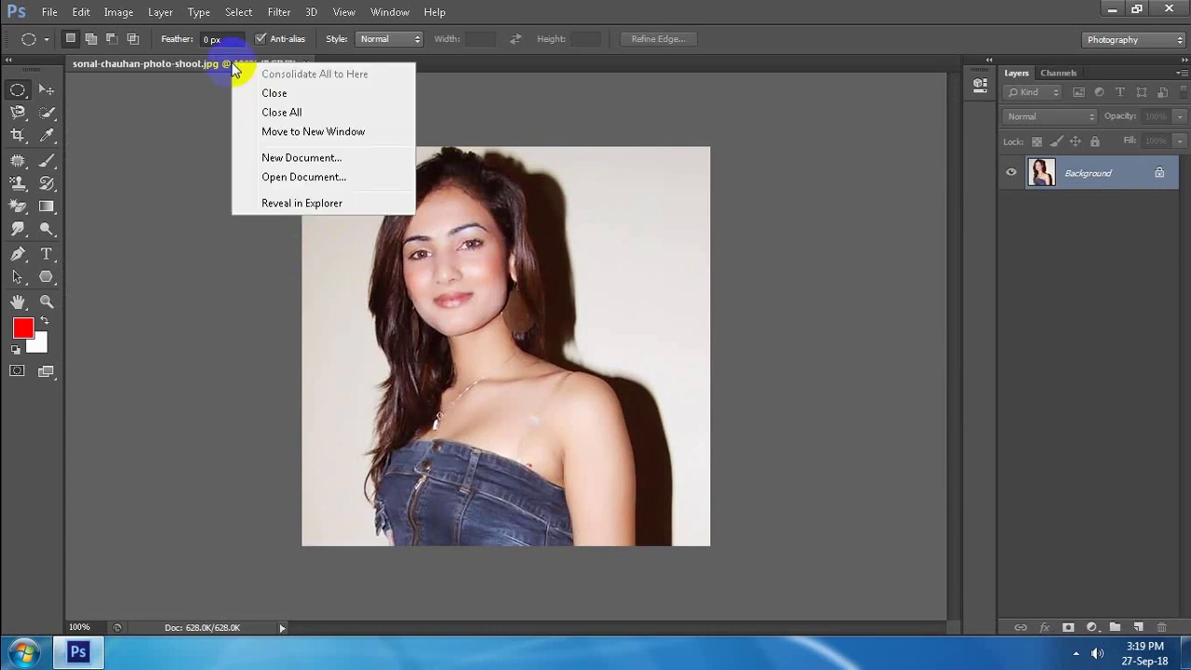
pyautogui.click(283, 134)
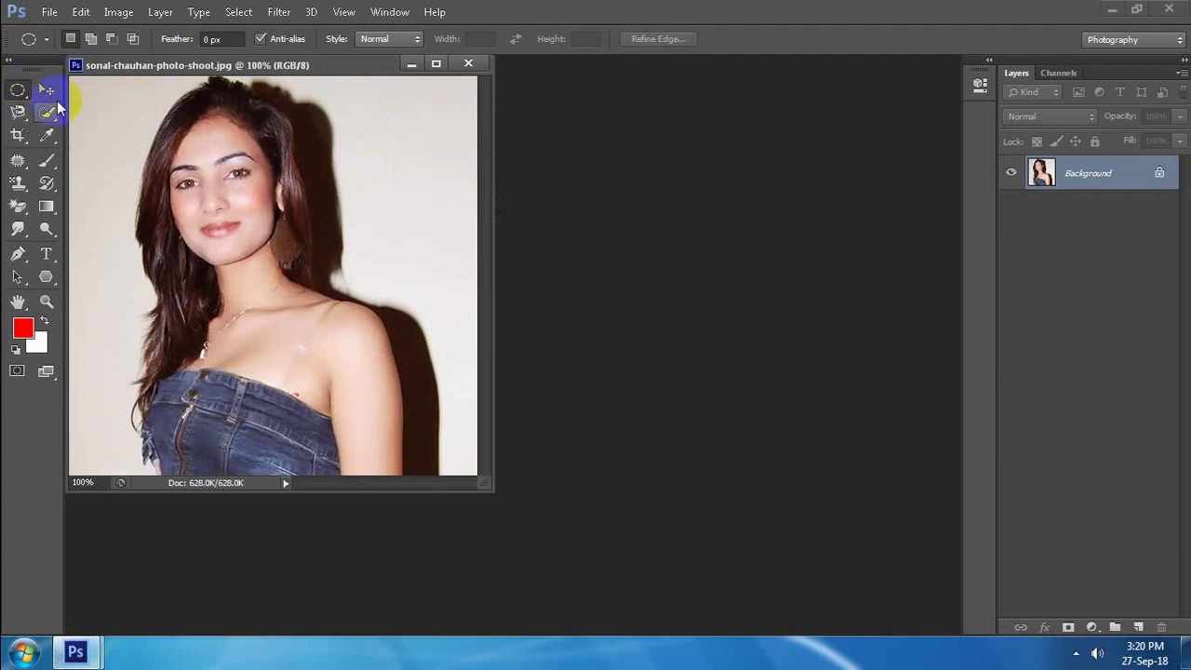
pyautogui.click(47, 91)
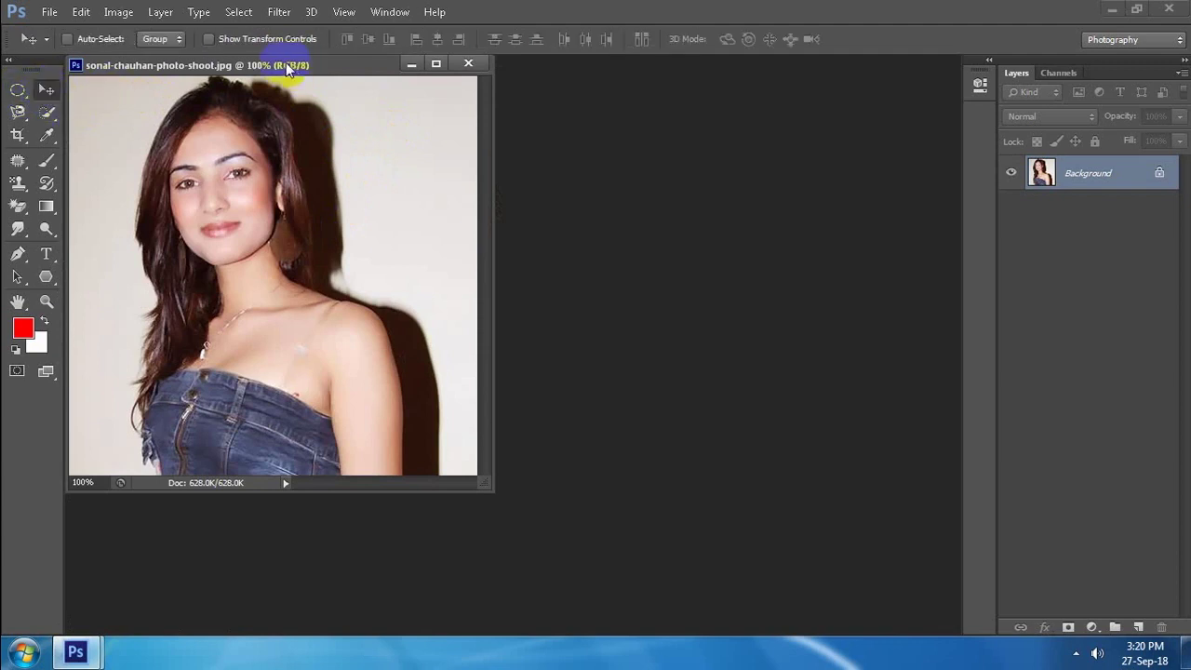
pyautogui.moveTo(286, 64); pyautogui.dragTo(429, 126)
# Zoom the portrait to 300% and pan so the face and eyes are in view
pyautogui.hotkey('ctrl', '+')
pyautogui.hotkey('ctrl', '+')
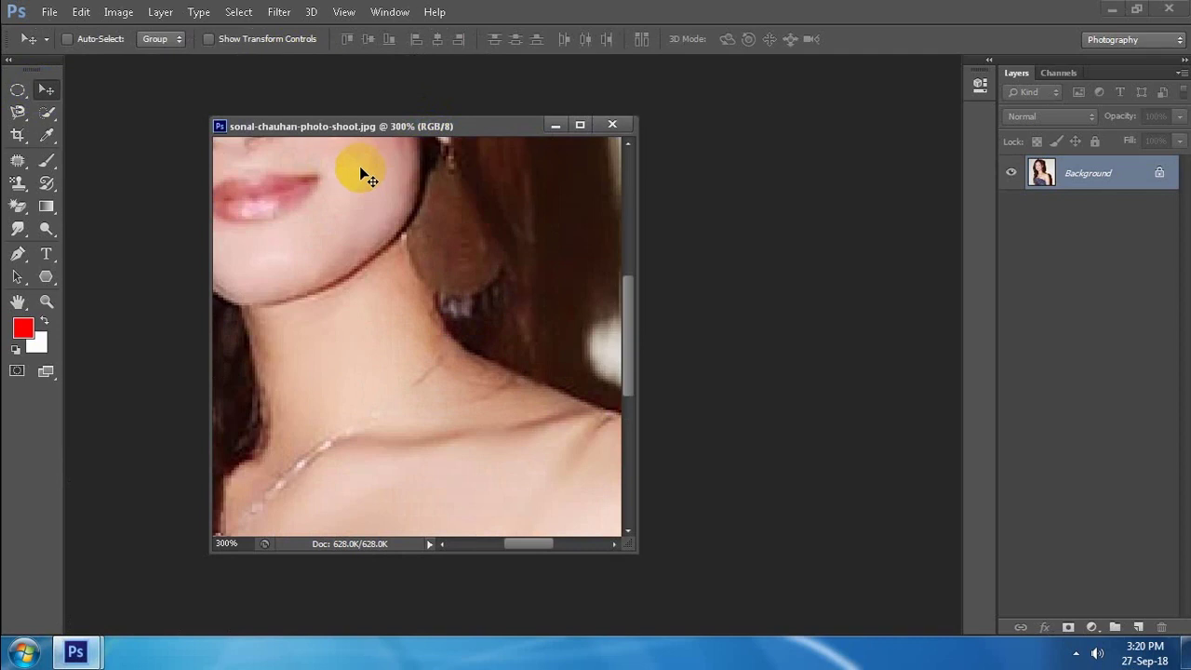
pyautogui.moveTo(360, 168); pyautogui.dragTo(486, 365)
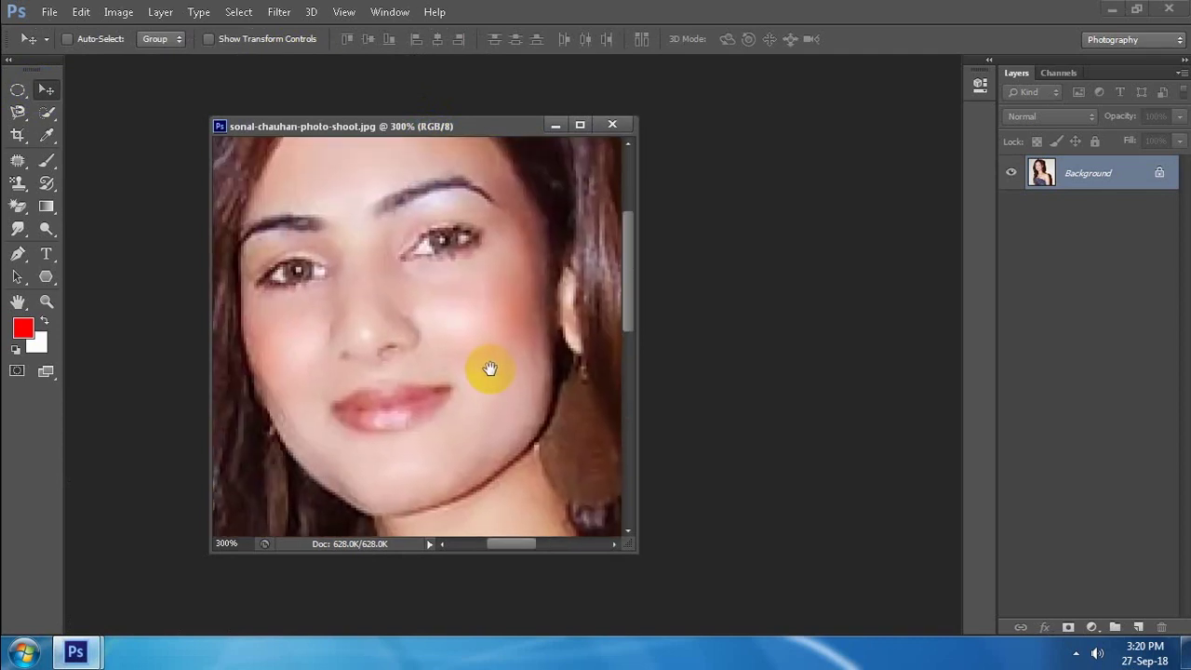
pyautogui.click(16, 90)
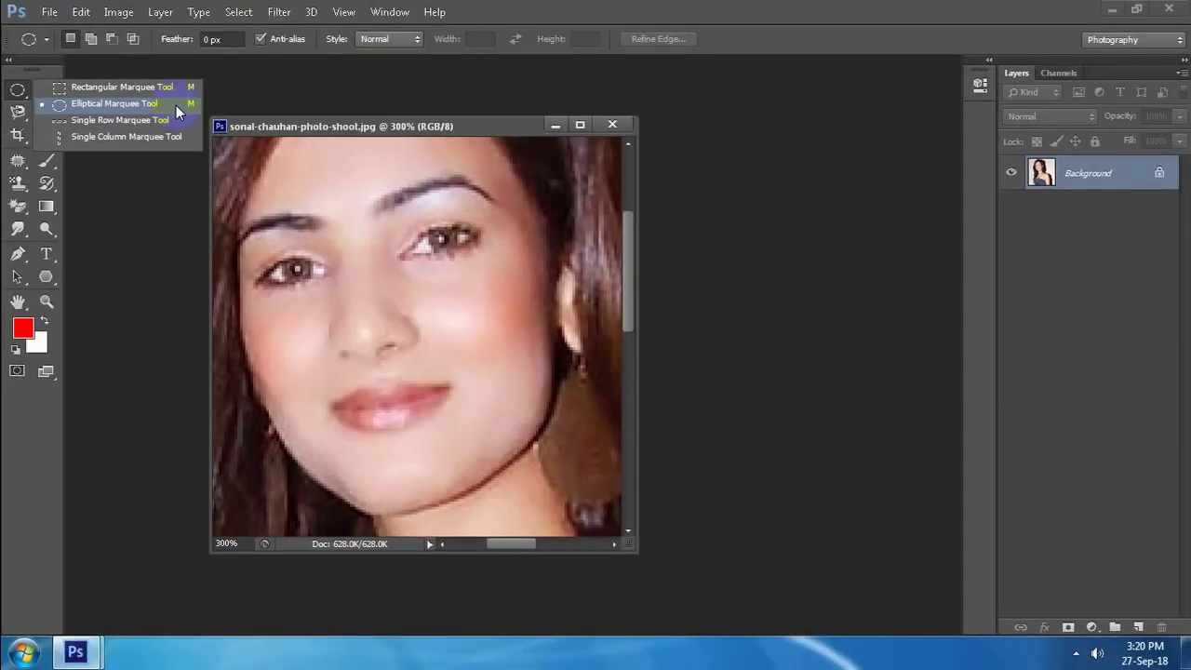
# Draw an elliptical marquee selection around the left iris
pyautogui.click(233, 173)
pyautogui.moveTo(265, 263); pyautogui.dragTo(316, 293)
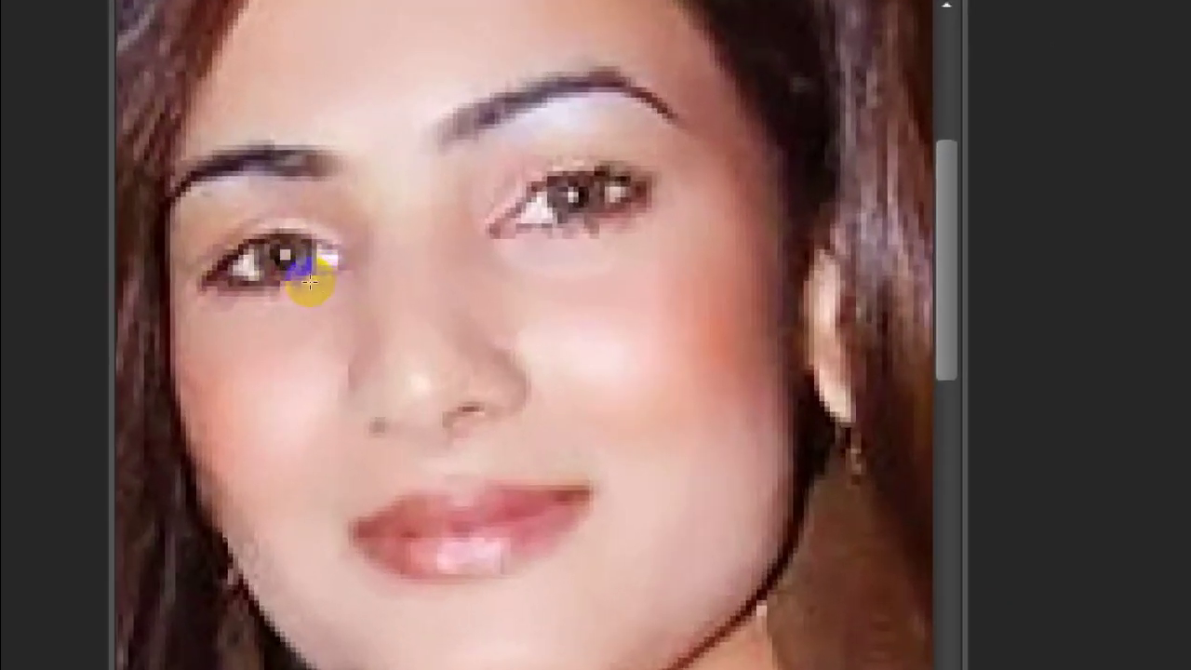
pyautogui.moveTo(294, 249)
pyautogui.mouseDown()
pyautogui.moveTo(317, 266)
pyautogui.moveTo(242, 236)
pyautogui.mouseUp()
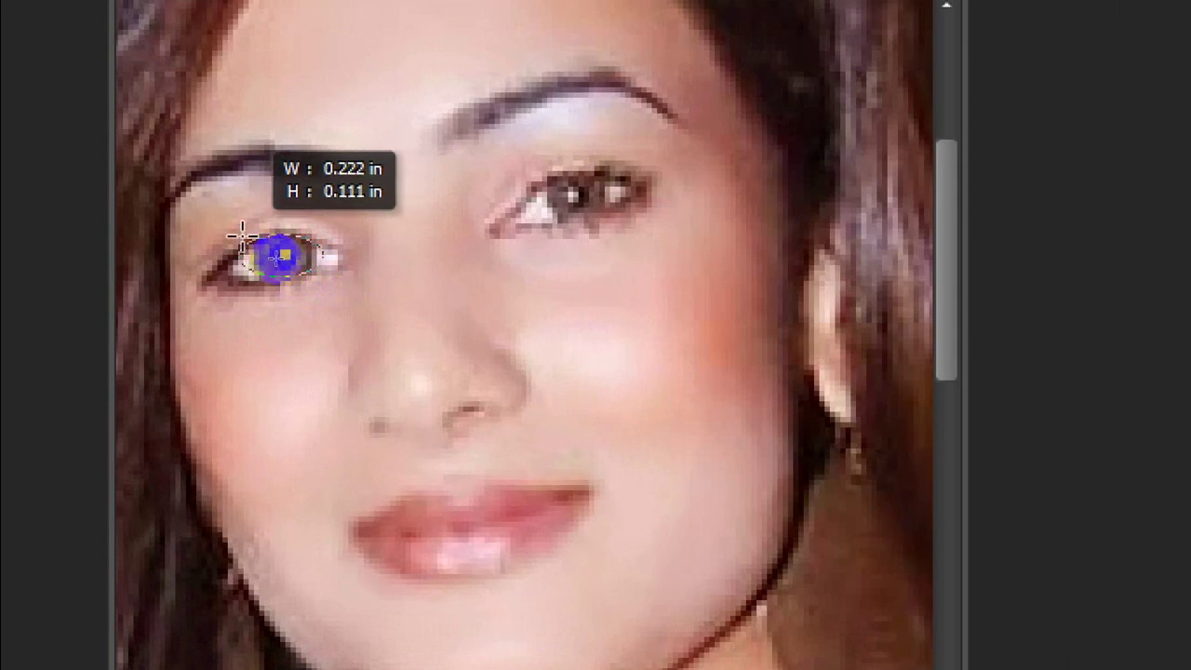
pyautogui.moveTo(242, 235); pyautogui.dragTo(244, 229)
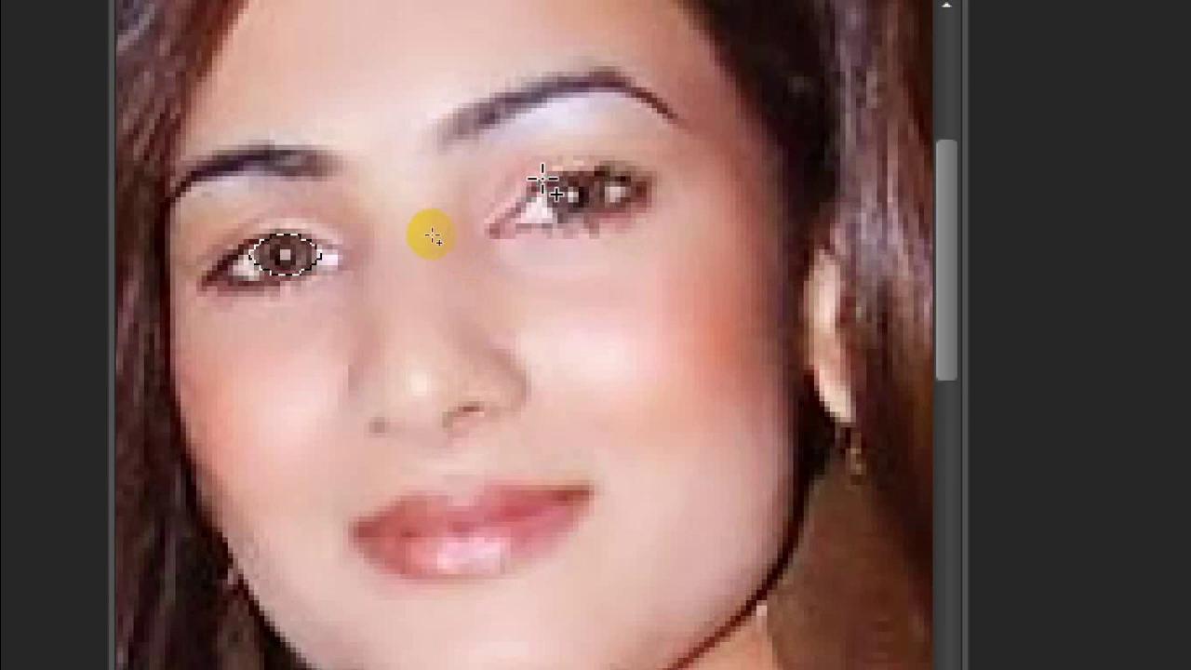
# Add an ellipse around the right iris and redraw the left-iris ellipse
pyautogui.moveTo(542, 179); pyautogui.dragTo(595, 219)
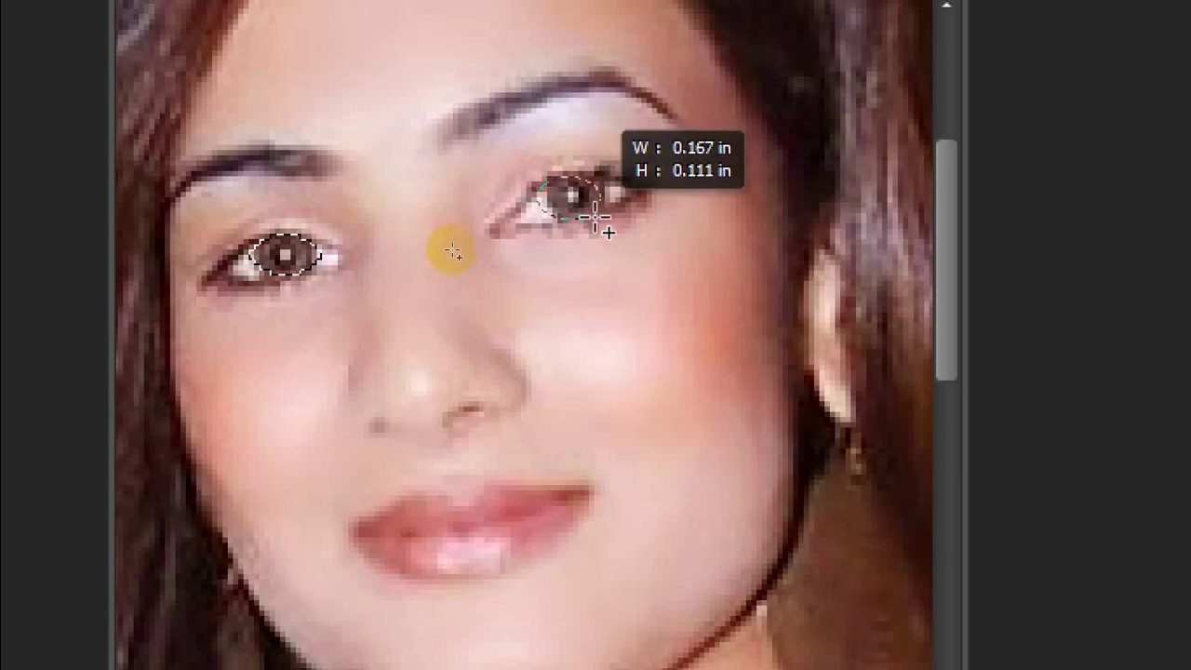
pyautogui.moveTo(596, 218); pyautogui.dragTo(593, 206)
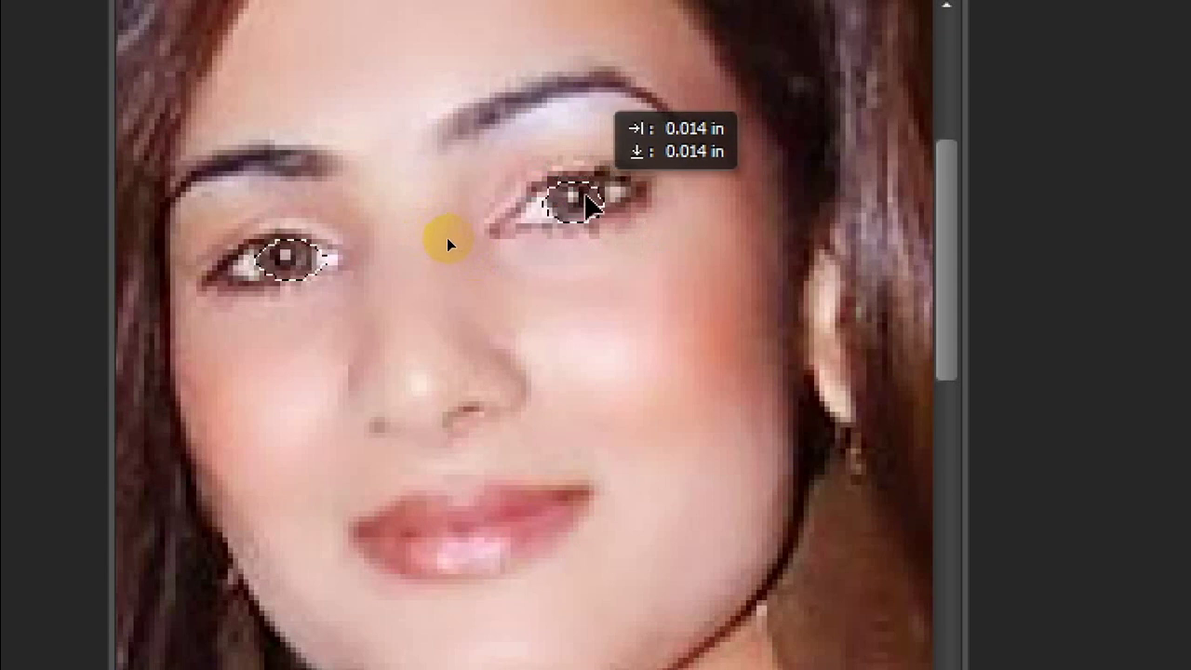
pyautogui.moveTo(593, 207); pyautogui.dragTo(588, 205)
pyautogui.moveTo(342, 255); pyautogui.dragTo(326, 265)
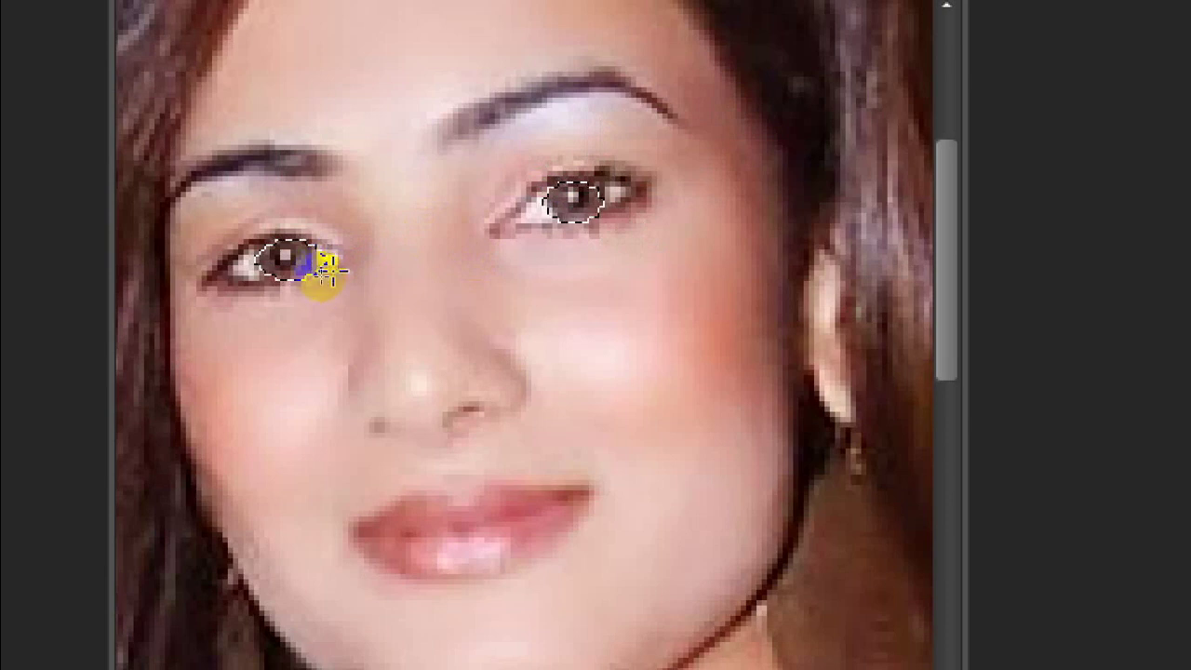
pyautogui.hotkey('ctrl', 'z')
pyautogui.moveTo(324, 267); pyautogui.dragTo(314, 227)
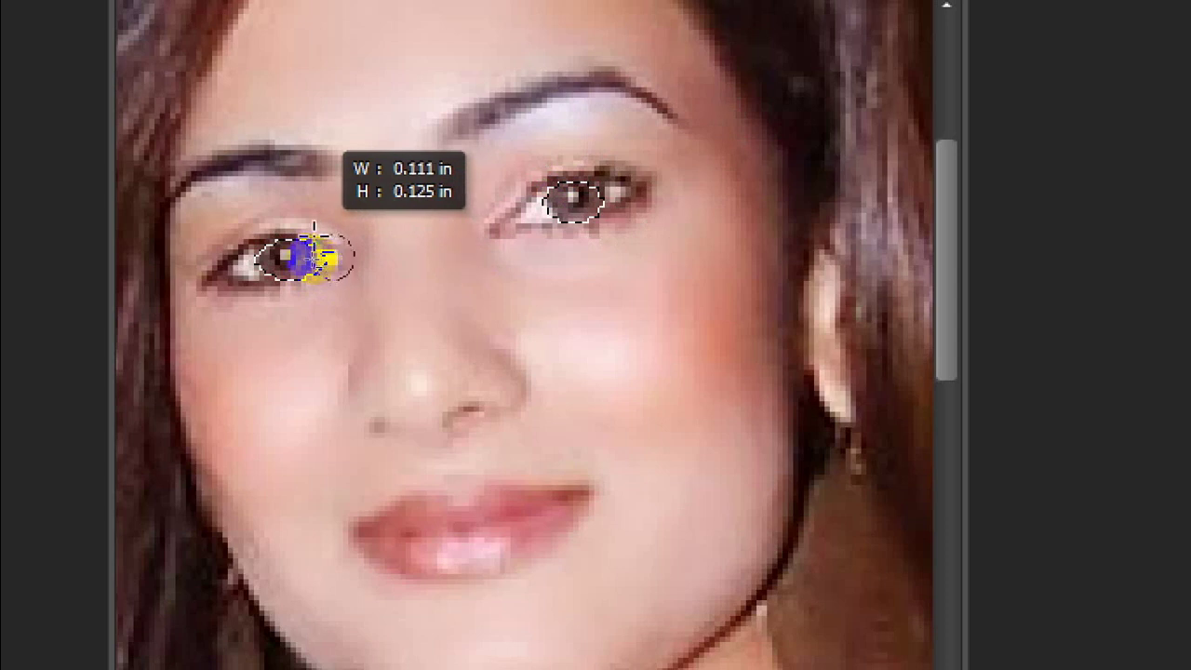
pyautogui.moveTo(313, 227); pyautogui.dragTo(332, 247)
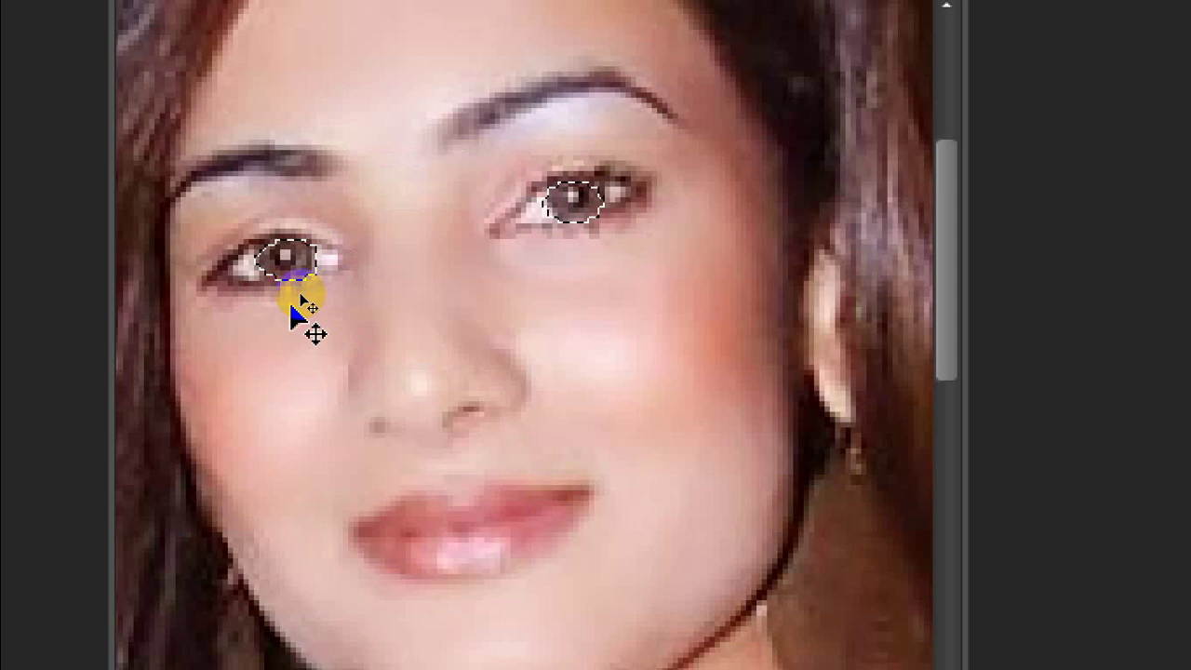
pyautogui.hotkey('ctrl', 'b')
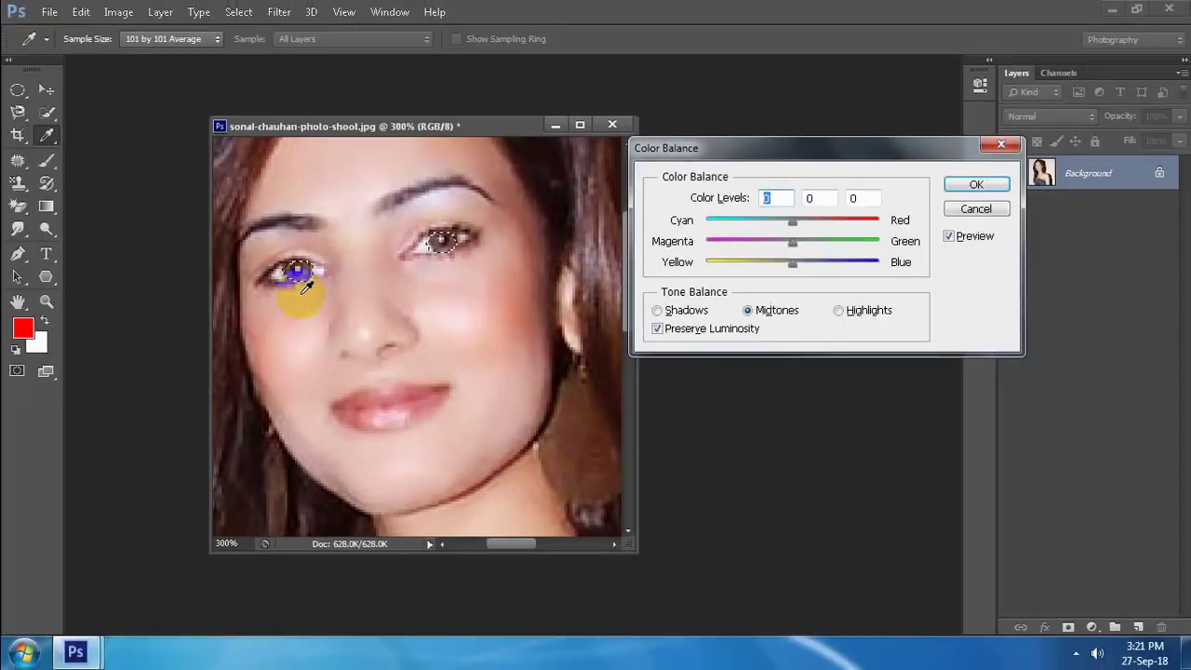
# Apply Color Balance midtones Blue +70 to the irises, then deselect
pyautogui.moveTo(672, 147)
pyautogui.mouseDown()
pyautogui.moveTo(552, 241)
pyautogui.moveTo(551, 281)
pyautogui.mouseUp()
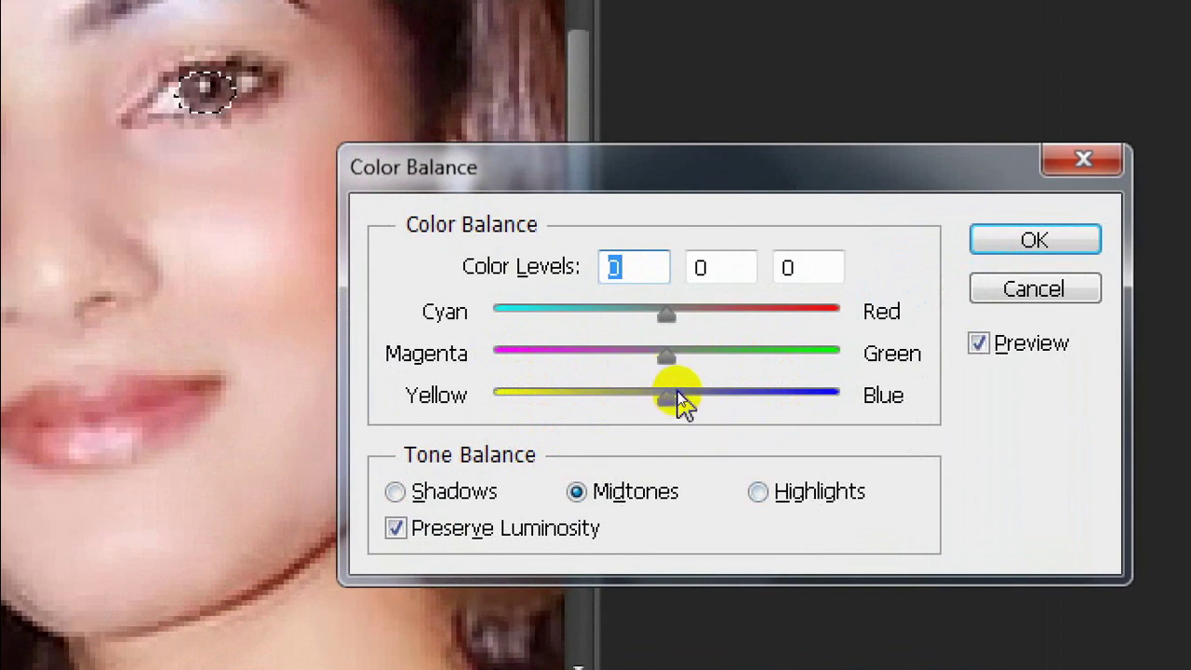
pyautogui.moveTo(678, 394); pyautogui.dragTo(789, 400)
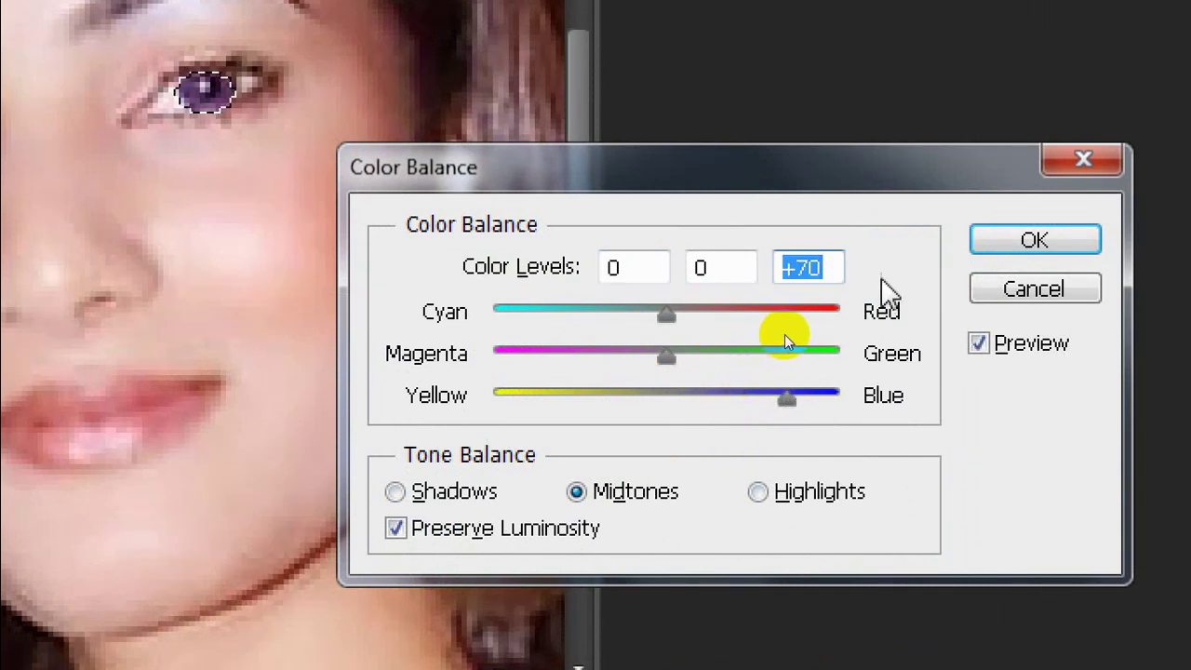
pyautogui.click(1016, 244)
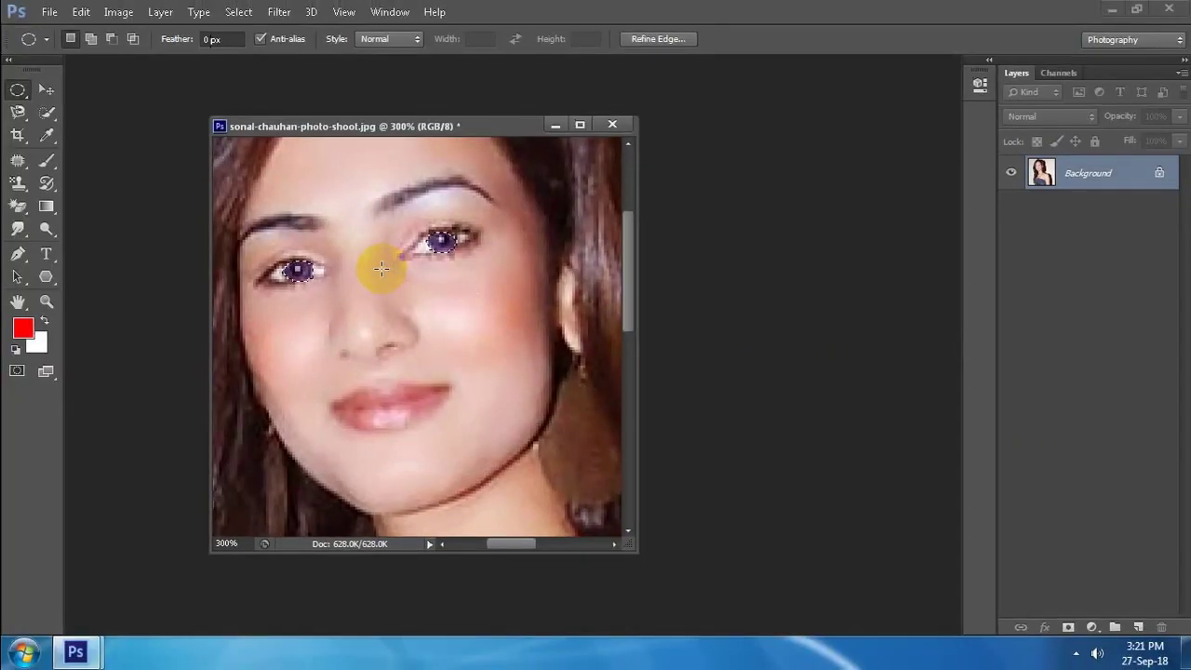
pyautogui.click(316, 269)
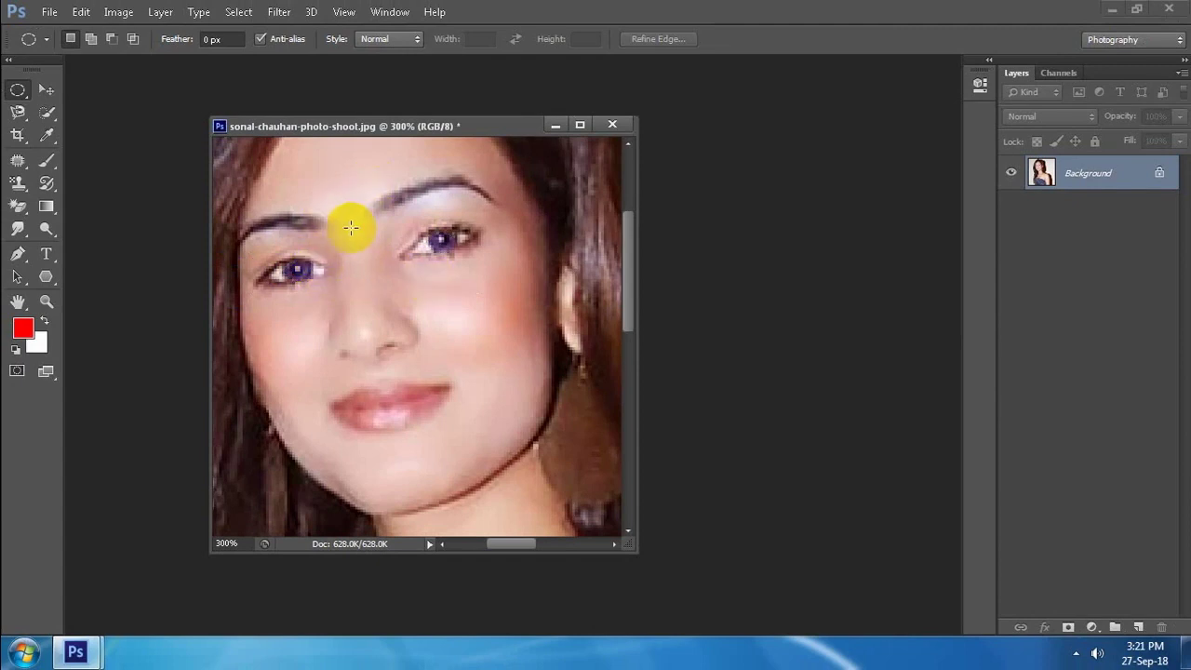
# Scroll and pan the view down toward the lips and chin
pyautogui.scroll(-1, 351, 227)
pyautogui.scroll(-1, 351, 227)
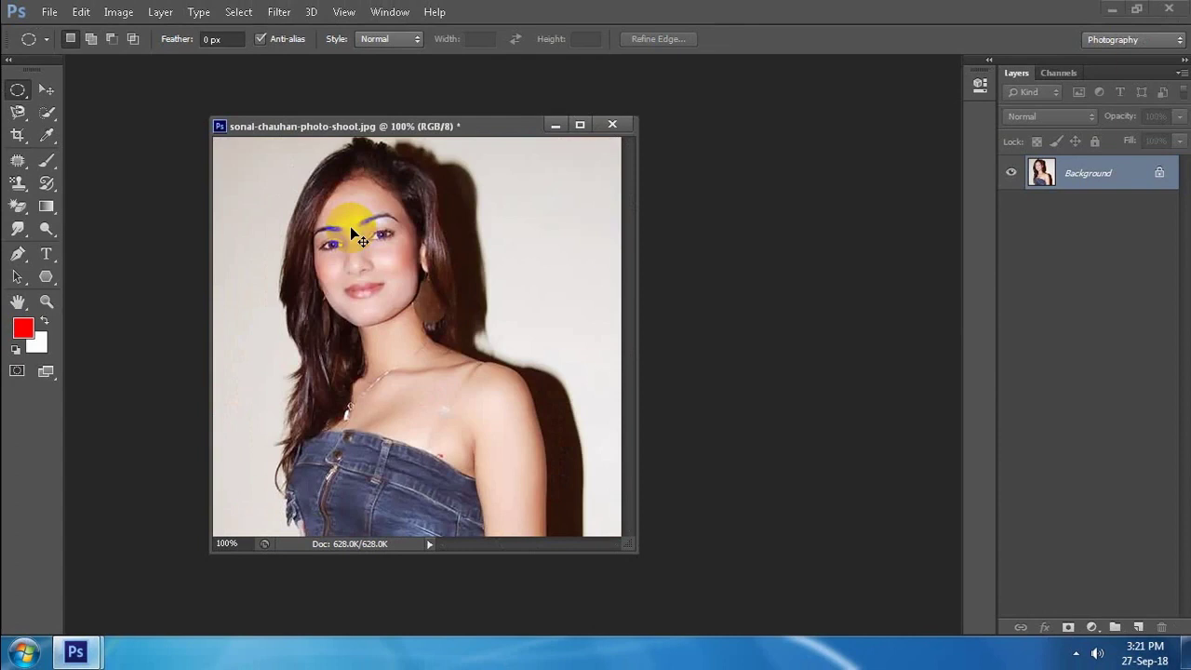
pyautogui.scroll(1, 351, 233)
pyautogui.scroll(1, 351, 233)
pyautogui.moveTo(351, 232)
pyautogui.mouseDown()
pyautogui.moveTo(481, 481)
pyautogui.moveTo(492, 441)
pyautogui.mouseUp()
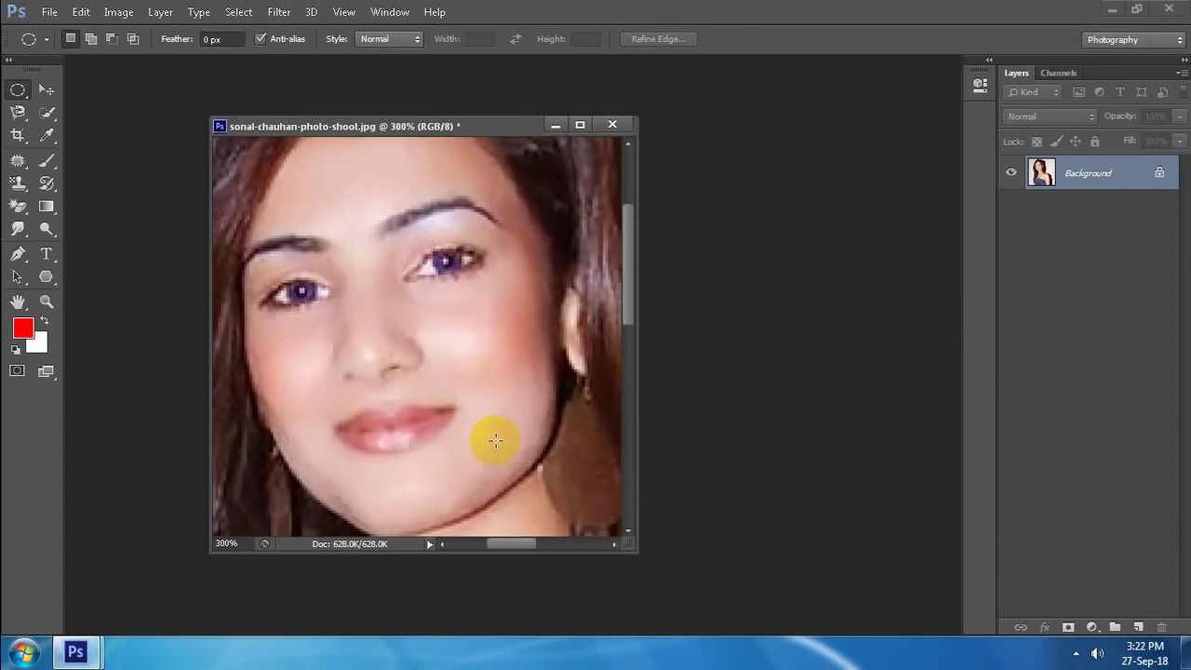
pyautogui.scroll(-2, 495, 439)
pyautogui.scroll(2, 495, 439)
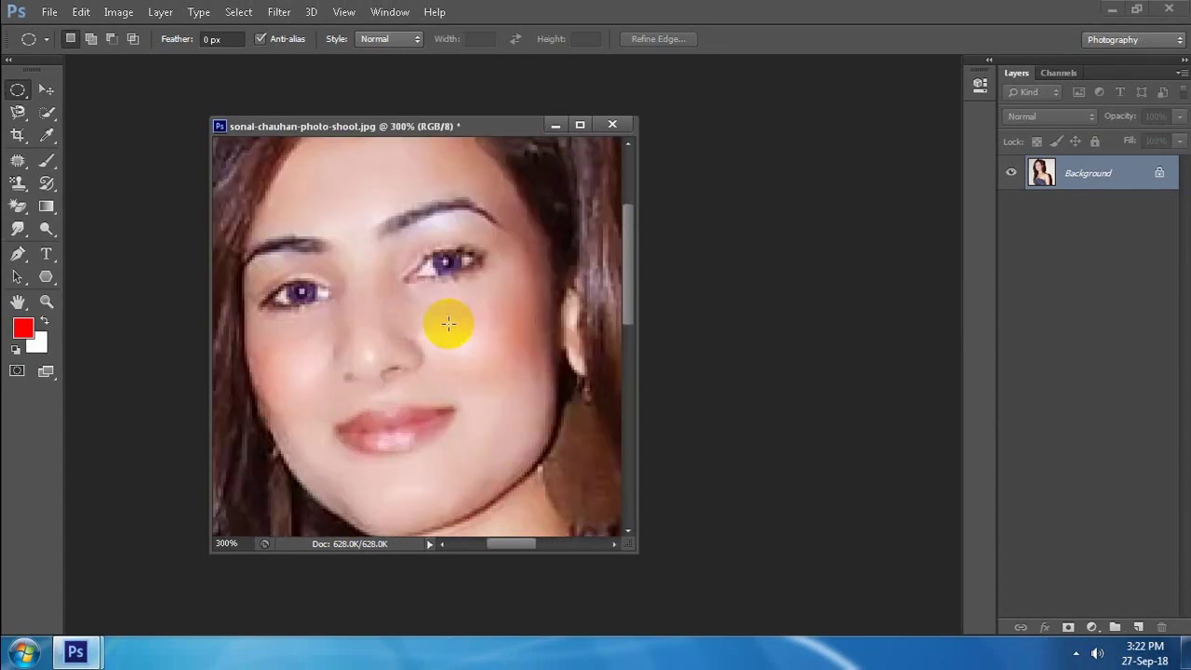
# Compare purple against original brown irises, keep purple, and zoom in on the lips
pyautogui.hotkey('ctrl', 'z')
pyautogui.click(252, 433)
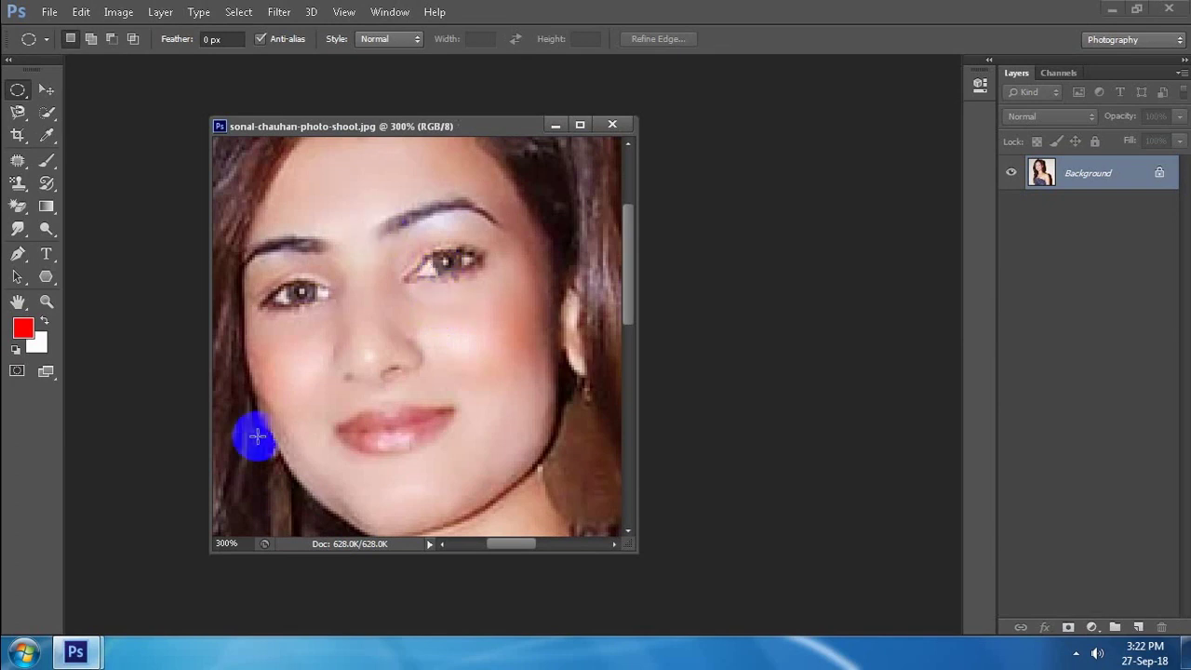
pyautogui.hotkey('ctrl', 'z')
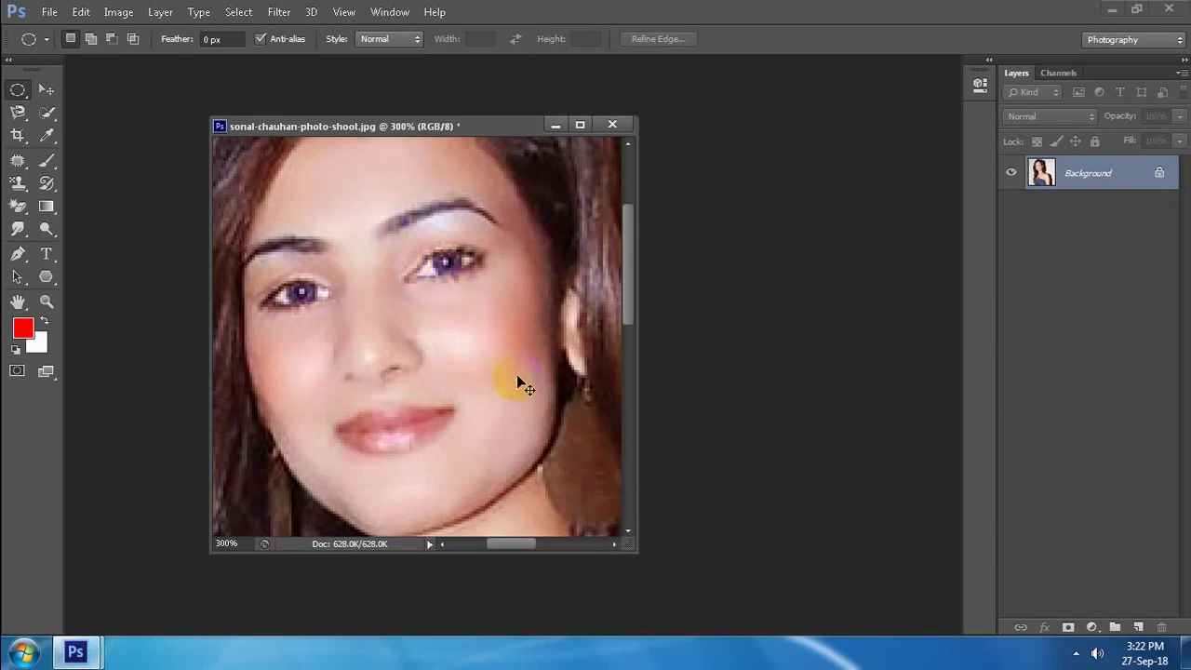
pyautogui.hotkey('ctrl', 'z')
pyautogui.hotkey('ctrl', 'z')
pyautogui.hotkey('ctrl', 'z')
pyautogui.hotkey('ctrl', 'z')
pyautogui.hotkey('ctrl', 'z')
pyautogui.hotkey('ctrl', 'z')
pyautogui.hotkey('ctrl', 'z')
pyautogui.hotkey('ctrl', 'z')
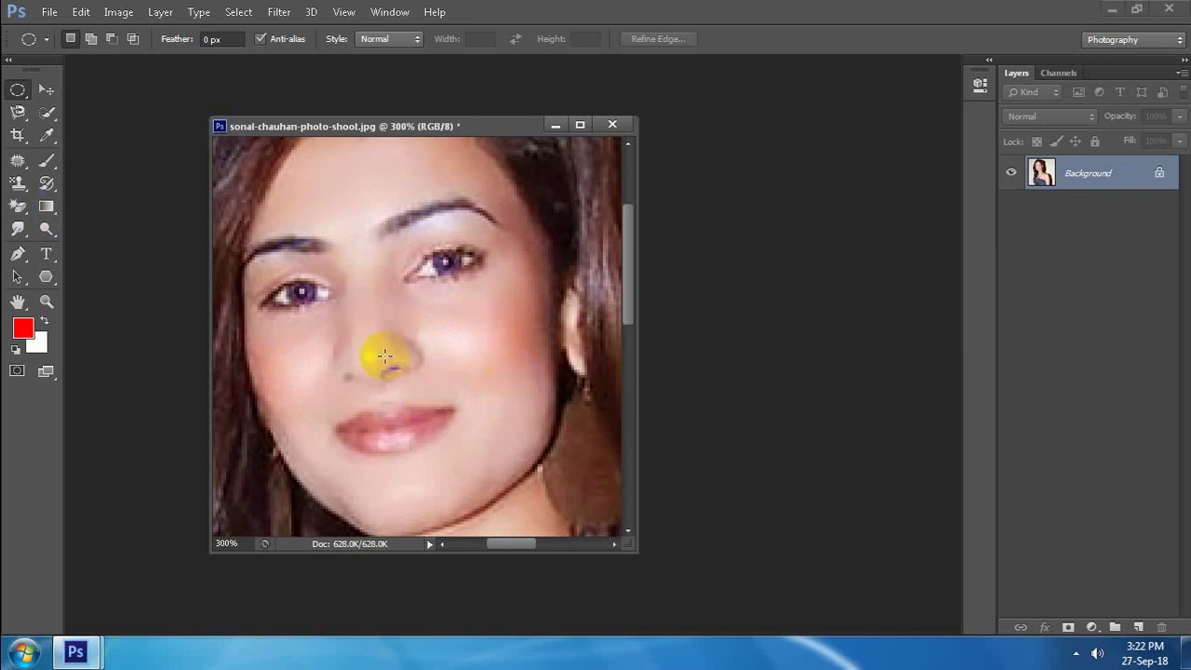
pyautogui.scroll(-2, 348, 293)
pyautogui.scroll(-2, 359, 279)
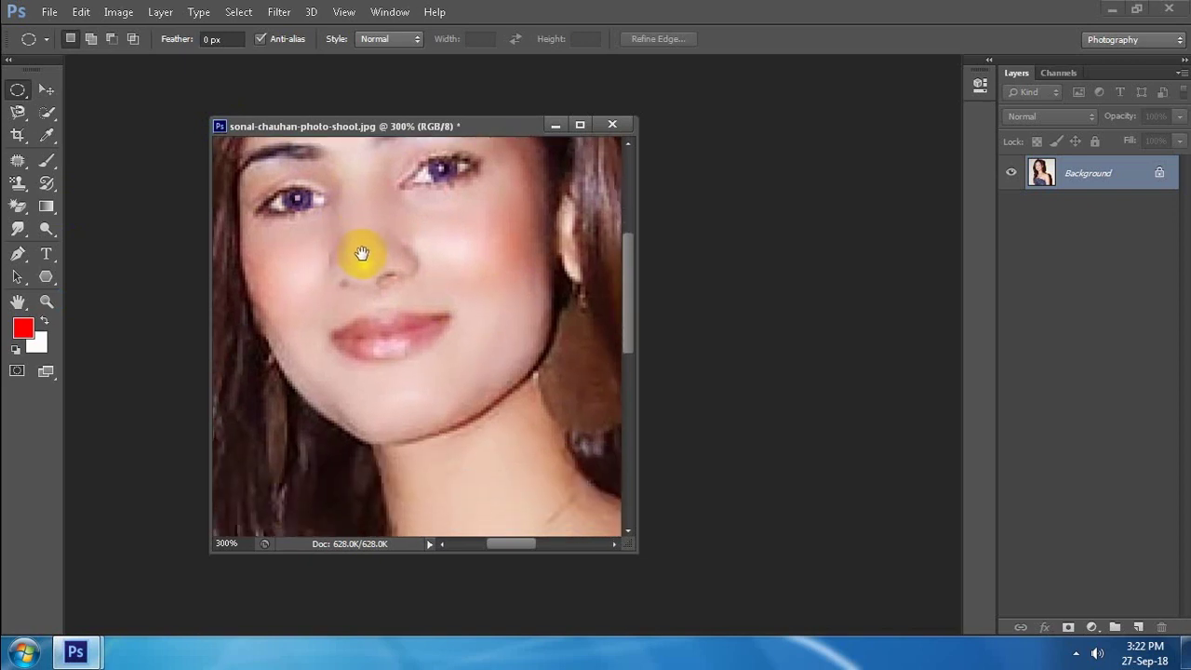
pyautogui.hotkey('ctrl', '+')
pyautogui.hotkey('ctrl', '+')
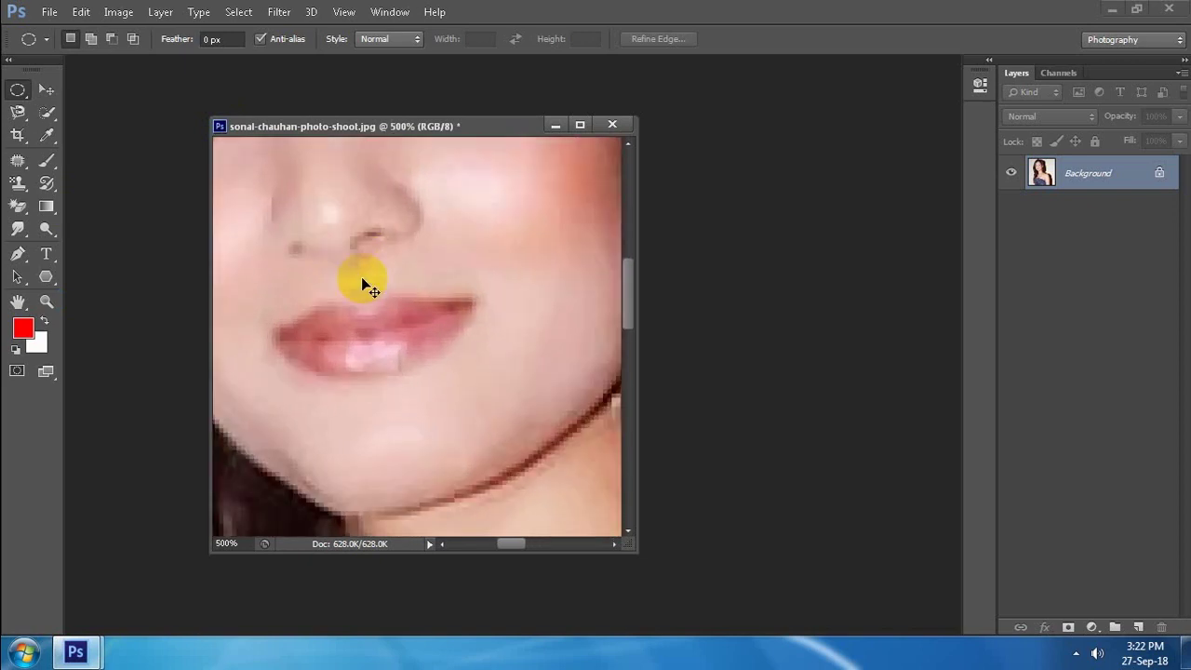
# Trace around the lips with the Magnetic Lasso, anchoring both corners, to close the selection
pyautogui.click(19, 117)
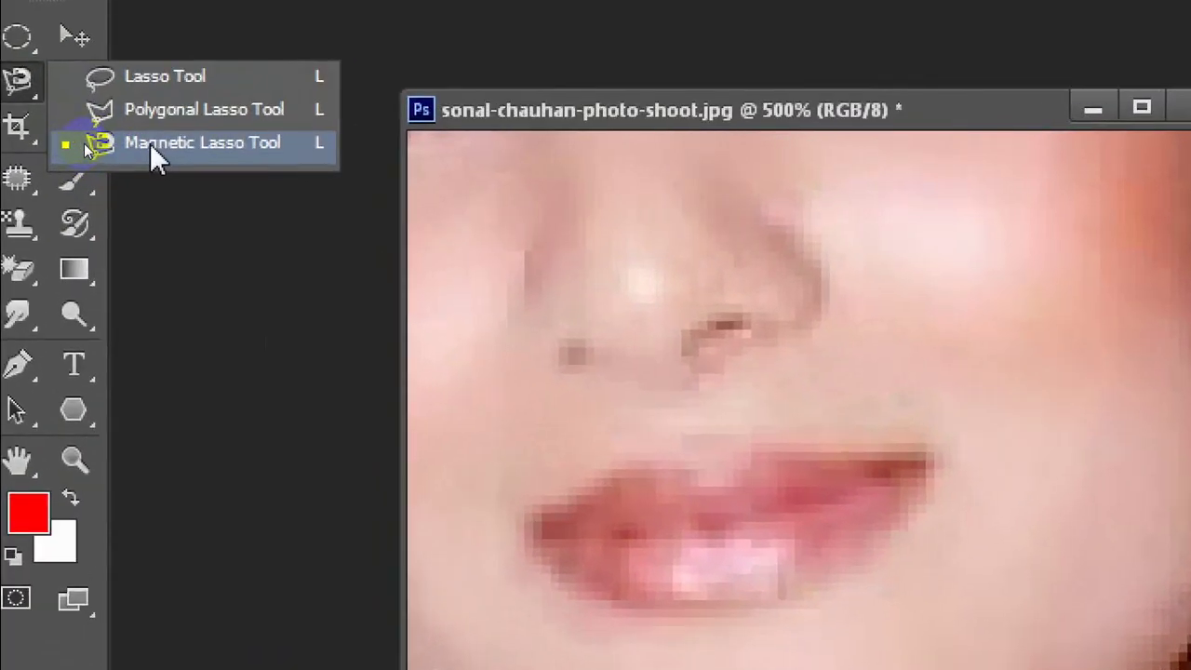
pyautogui.click(150, 143)
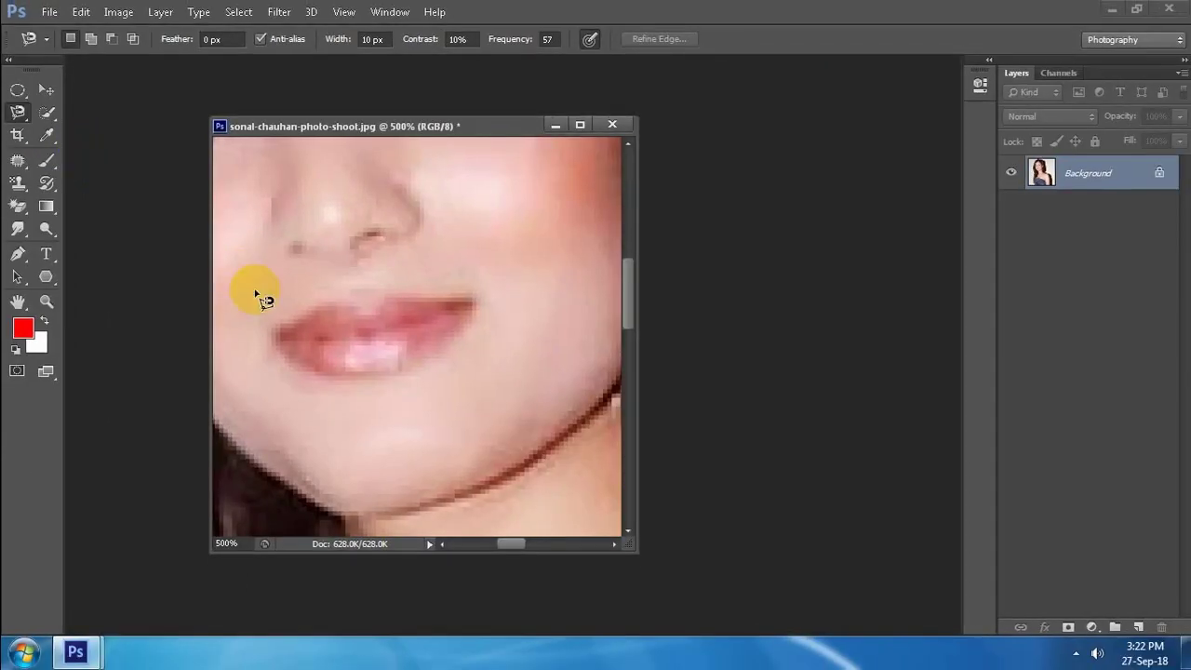
pyautogui.click(276, 331)
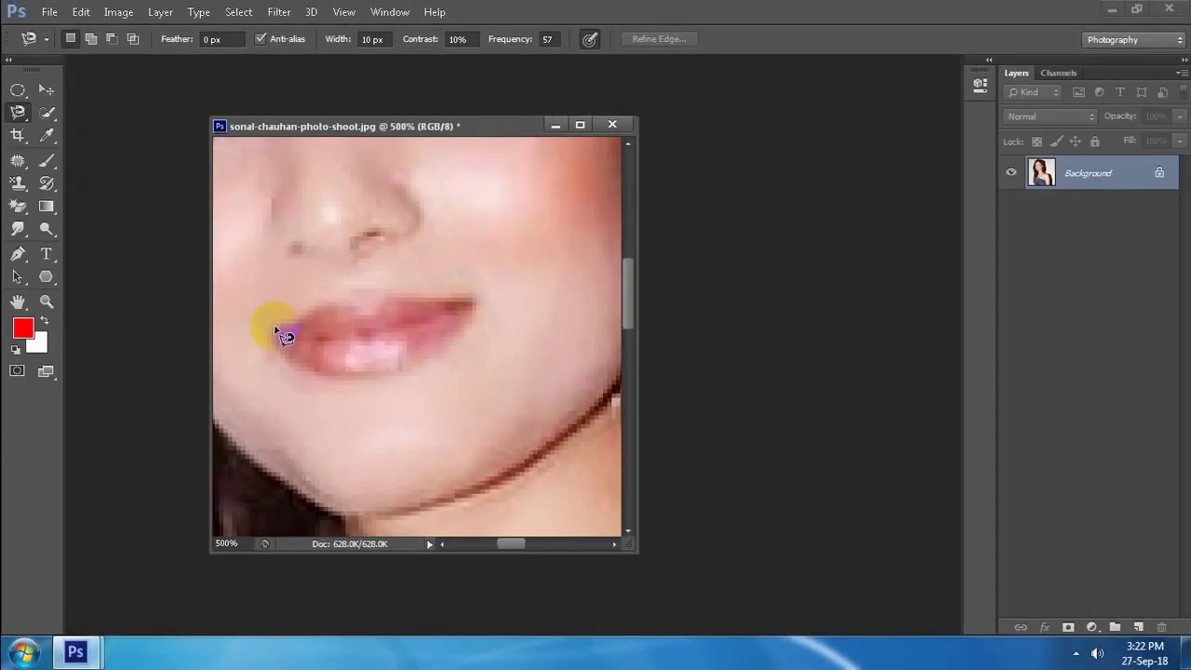
pyautogui.click(264, 329)
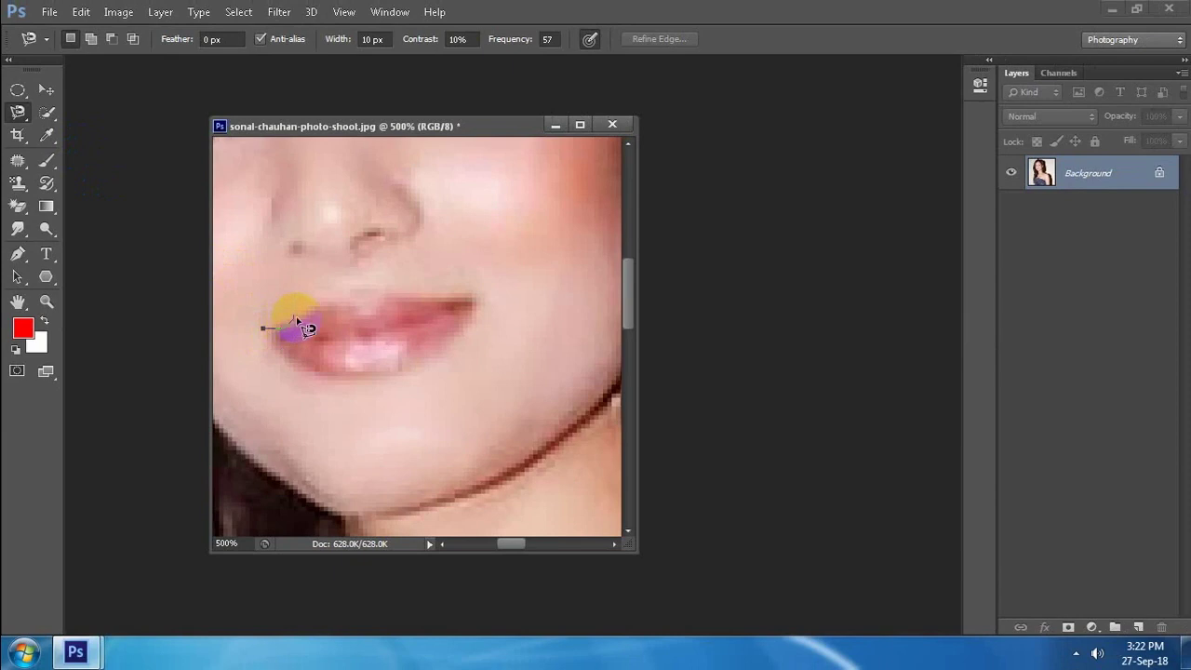
pyautogui.moveTo(296, 320); pyautogui.dragTo(471, 302)
pyautogui.click(474, 299)
pyautogui.moveTo(414, 373)
pyautogui.mouseDown()
pyautogui.moveTo(316, 382)
pyautogui.moveTo(276, 339)
pyautogui.mouseUp()
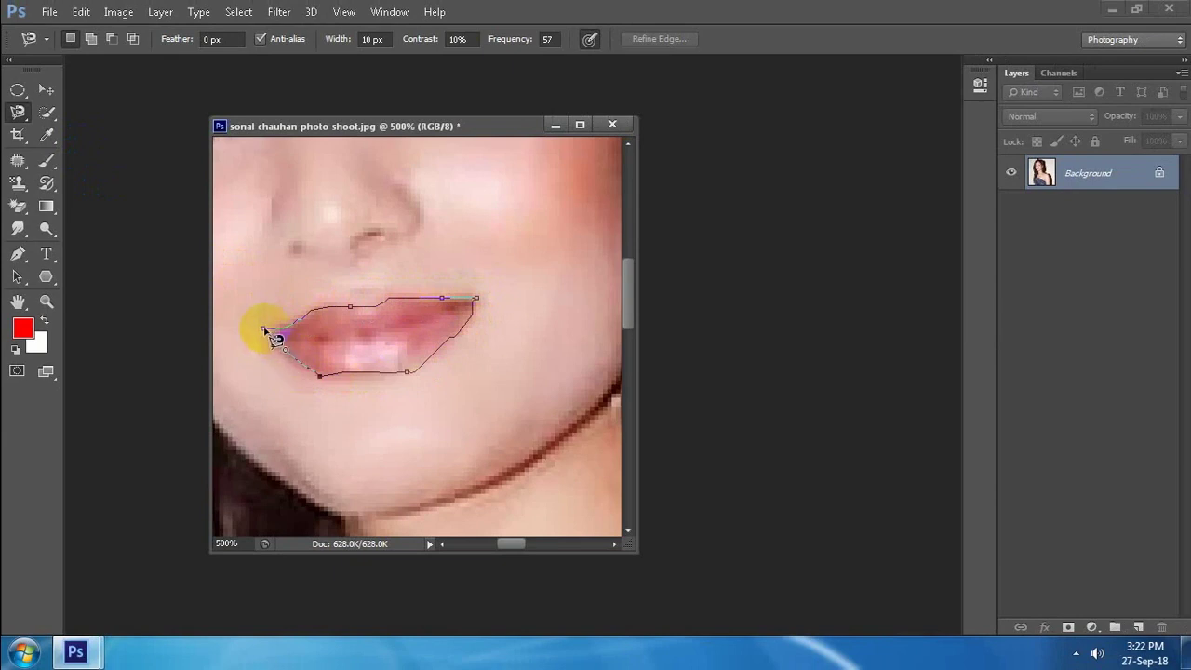
pyautogui.click(265, 329)
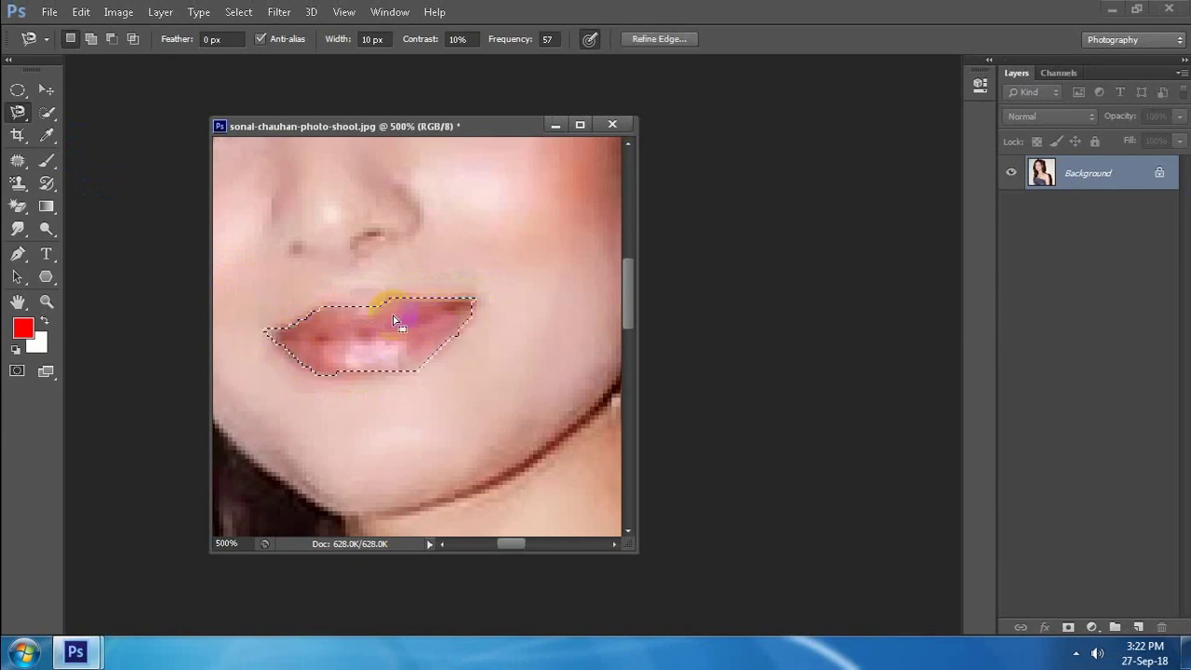
# Refine the lip selection edge with Smart Radius on, Radius 1.9 px, Smooth 7
pyautogui.click(660, 44)
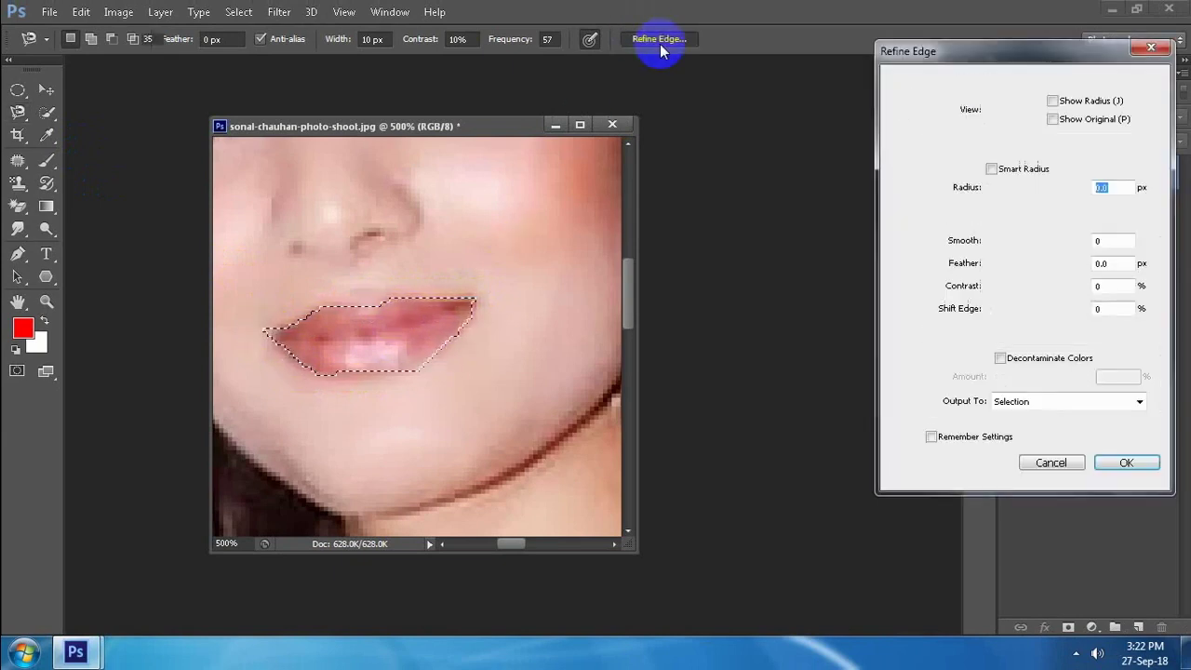
pyautogui.moveTo(933, 52); pyautogui.dragTo(644, 11)
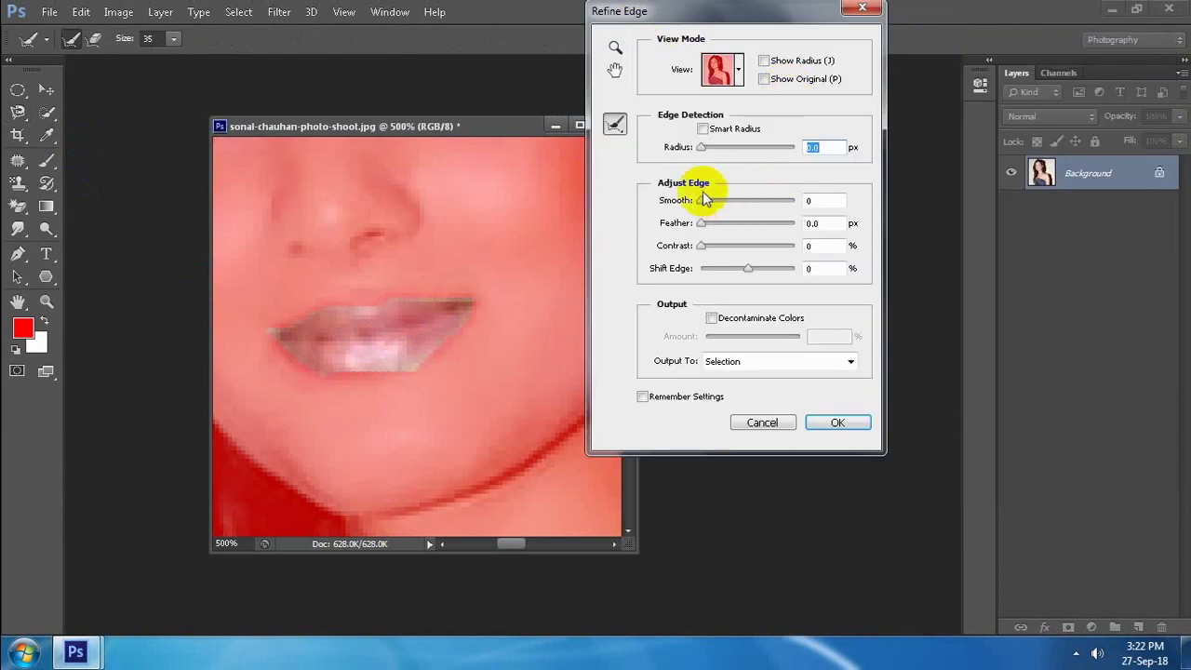
pyautogui.click(703, 128)
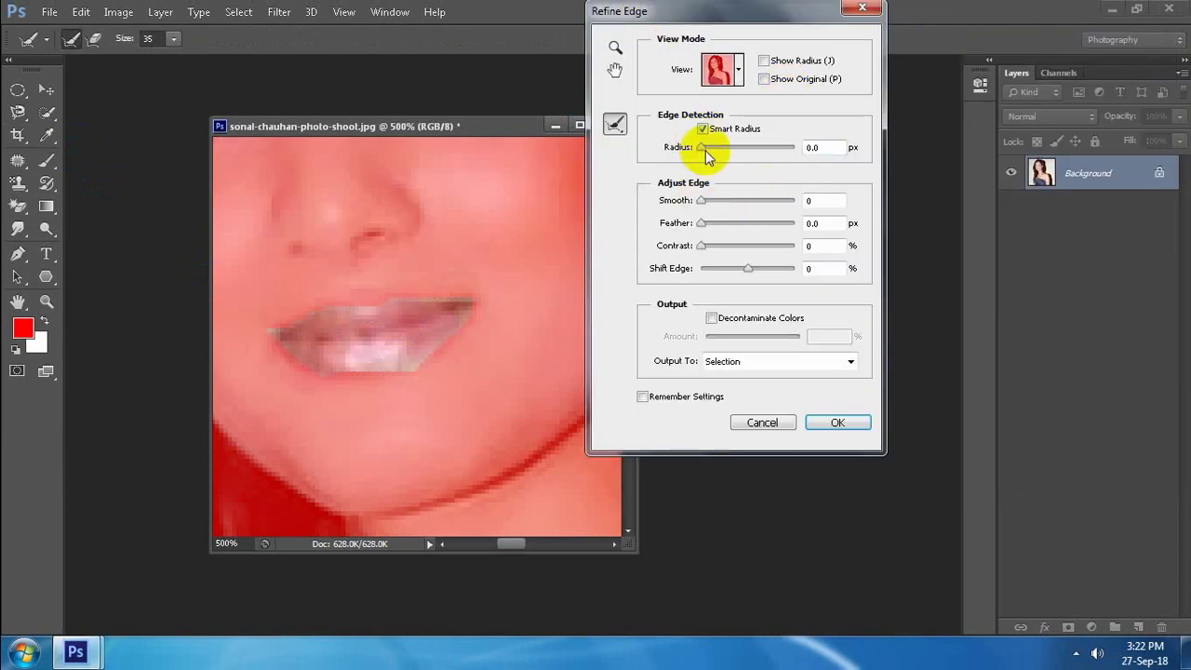
pyautogui.moveTo(705, 150)
pyautogui.mouseDown()
pyautogui.moveTo(726, 158)
pyautogui.moveTo(707, 152)
pyautogui.mouseUp()
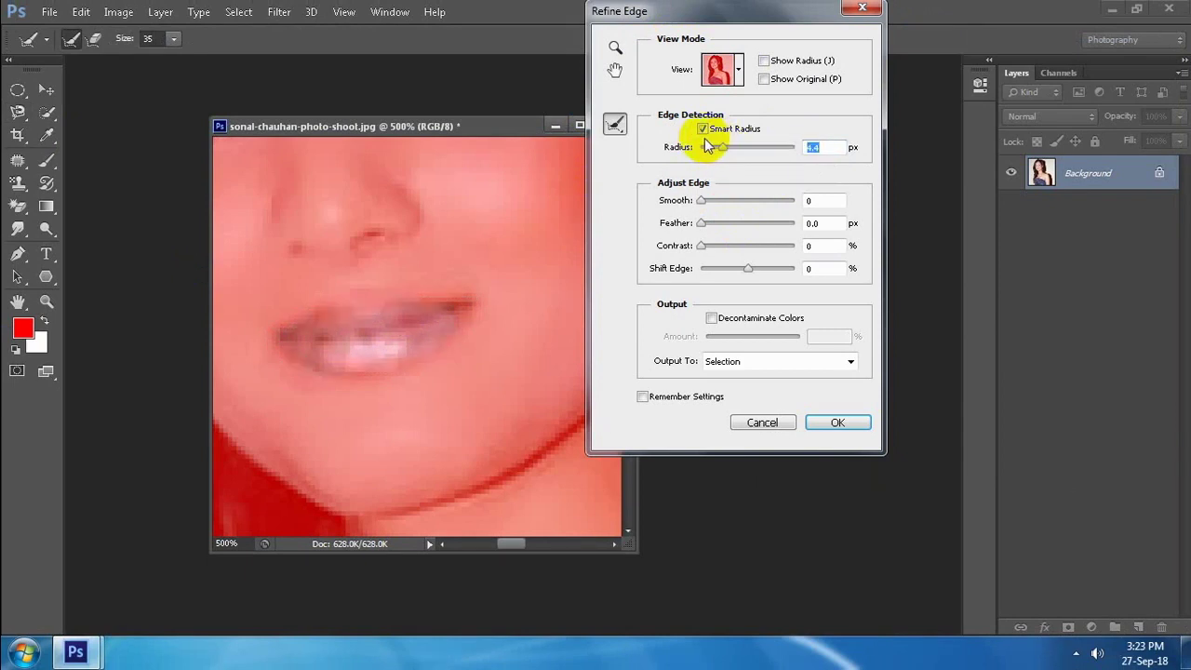
pyautogui.click(711, 148)
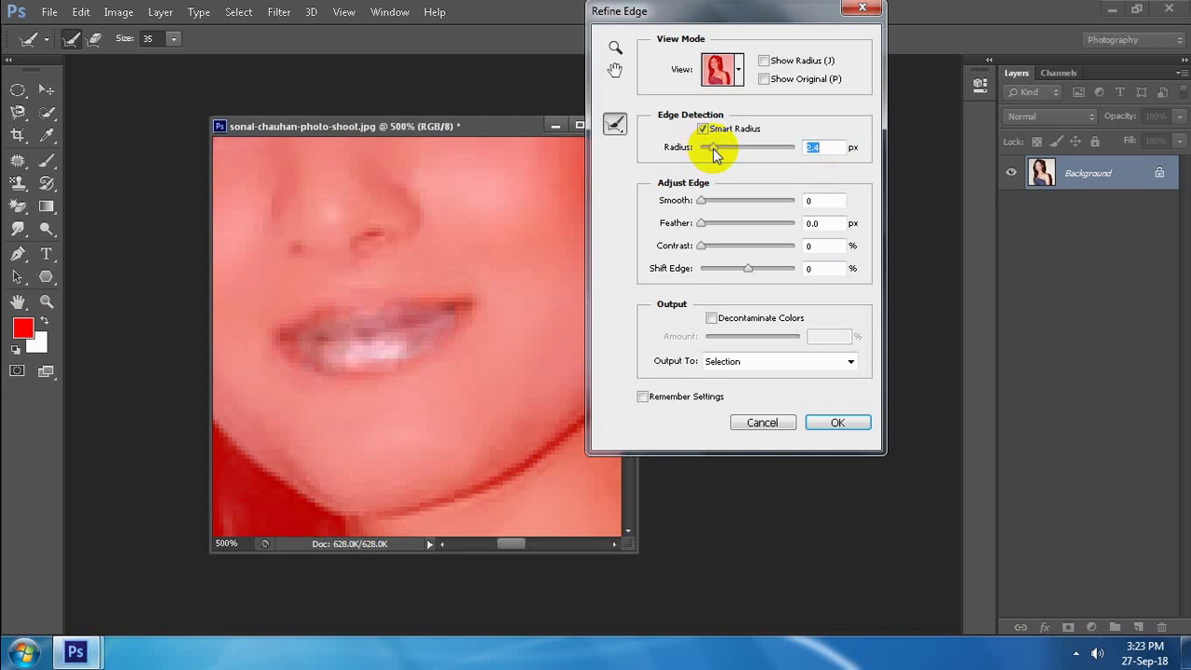
pyautogui.moveTo(712, 148); pyautogui.dragTo(708, 148)
pyautogui.click(707, 201)
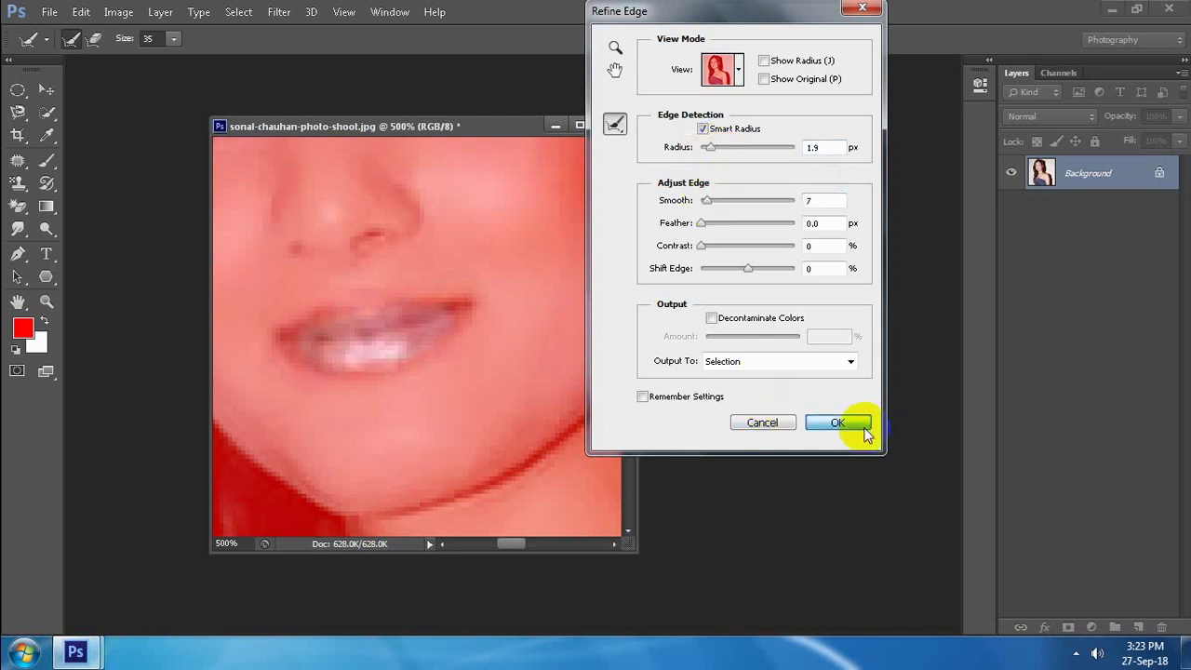
pyautogui.click(848, 428)
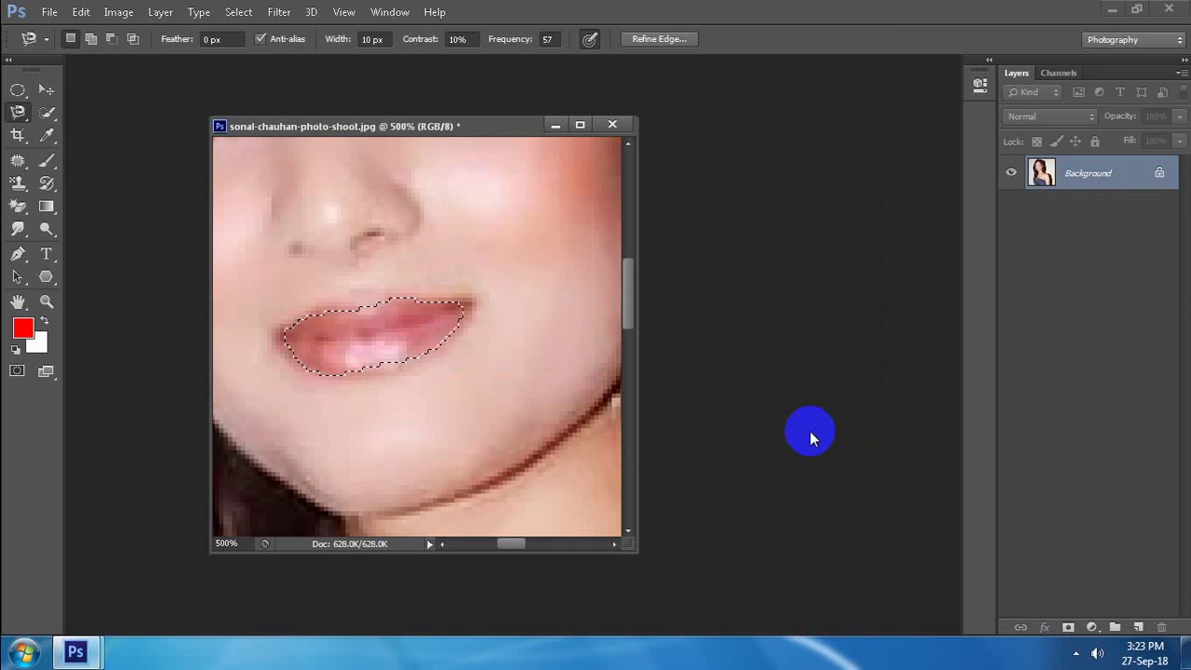
# Copy the selected lips onto a new layer and toggle the background to check it
pyautogui.hotkey('ctrl', 'j')
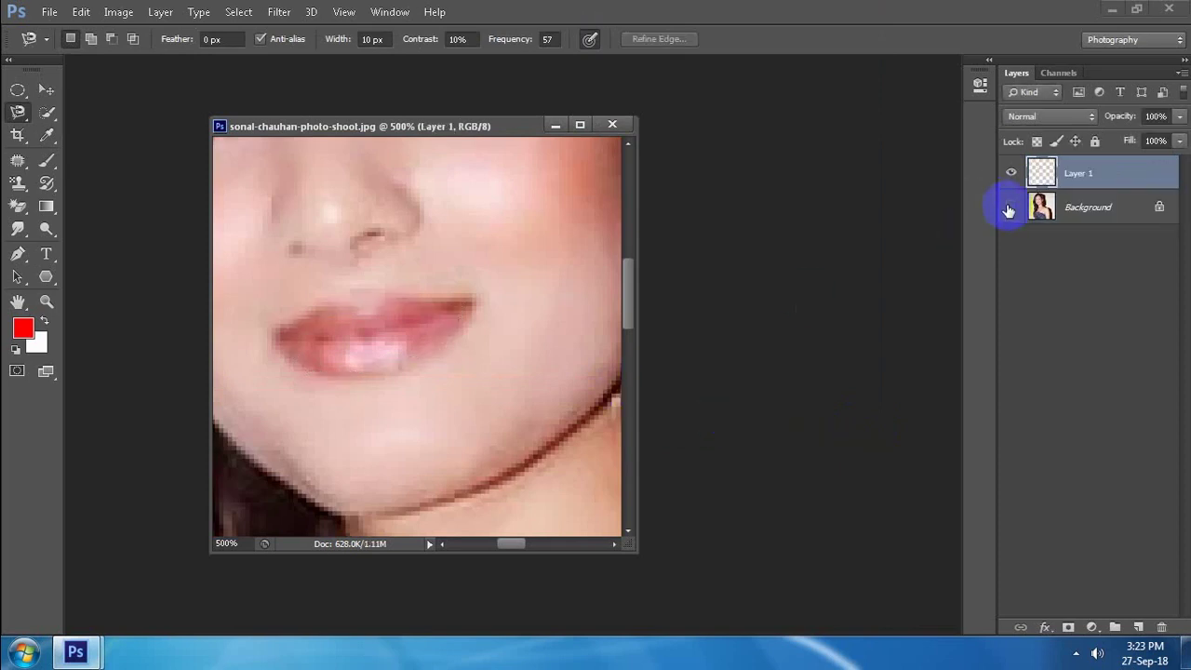
pyautogui.click(1008, 210)
pyautogui.click(1008, 211)
# Set the lip layer's Color Balance Shadows to +41, -59, +61 and apply
pyautogui.hotkey('ctrl', 'b')
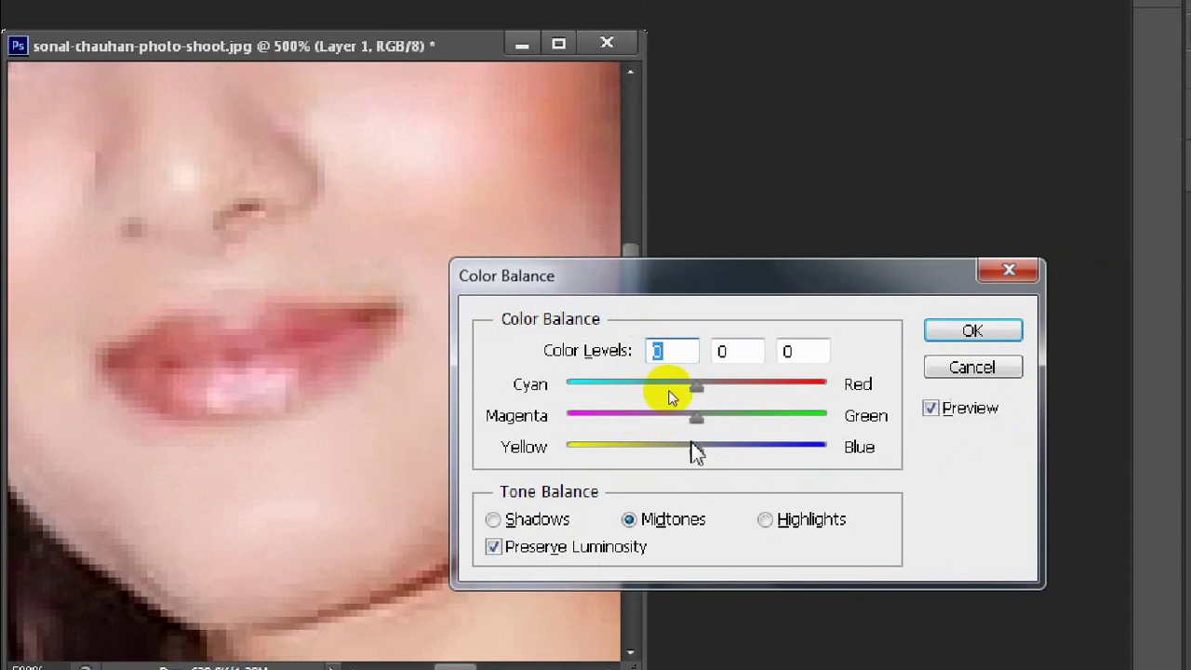
pyautogui.click(528, 521)
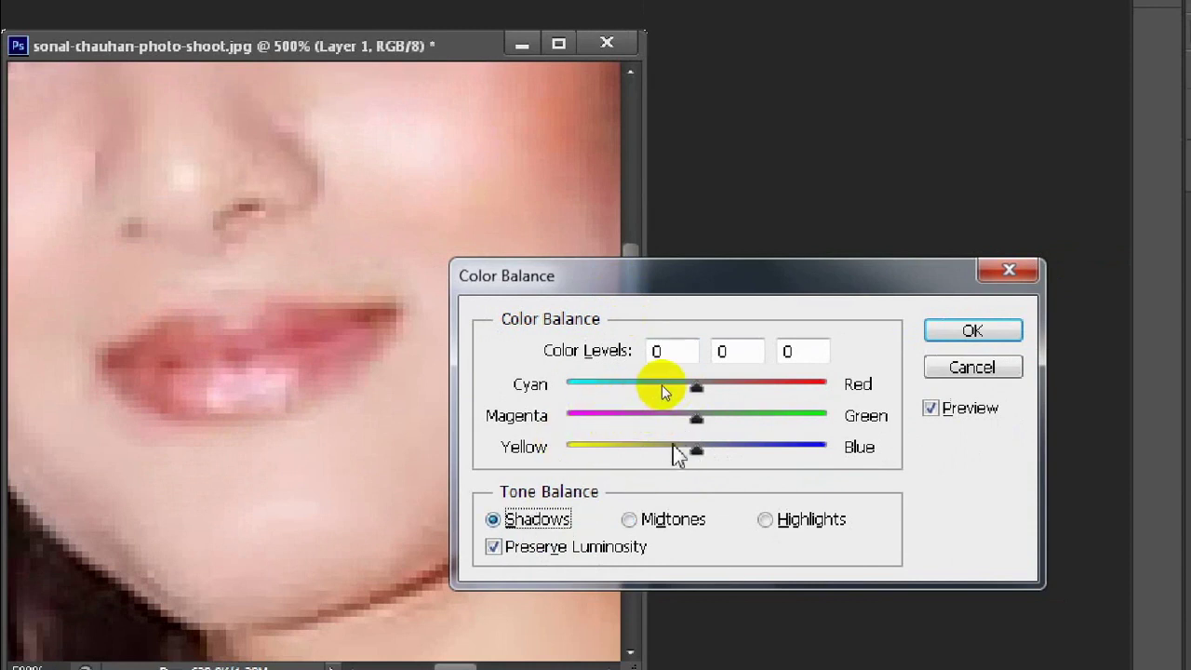
pyautogui.doubleClick(679, 354)
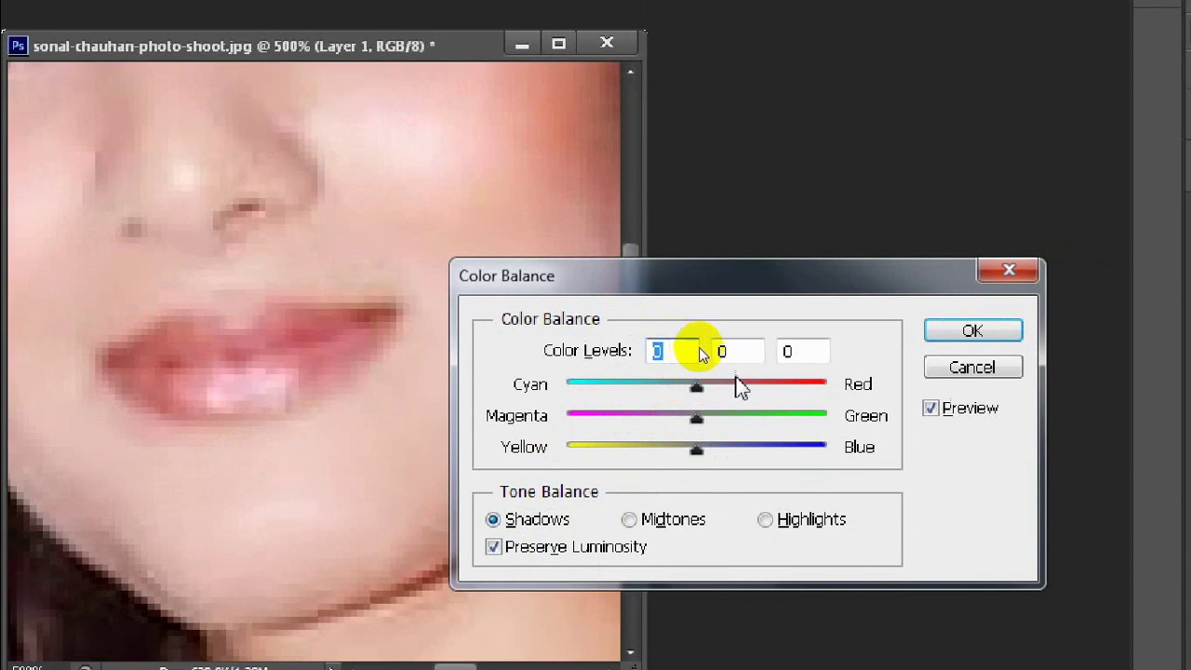
pyautogui.moveTo(698, 390); pyautogui.dragTo(752, 389)
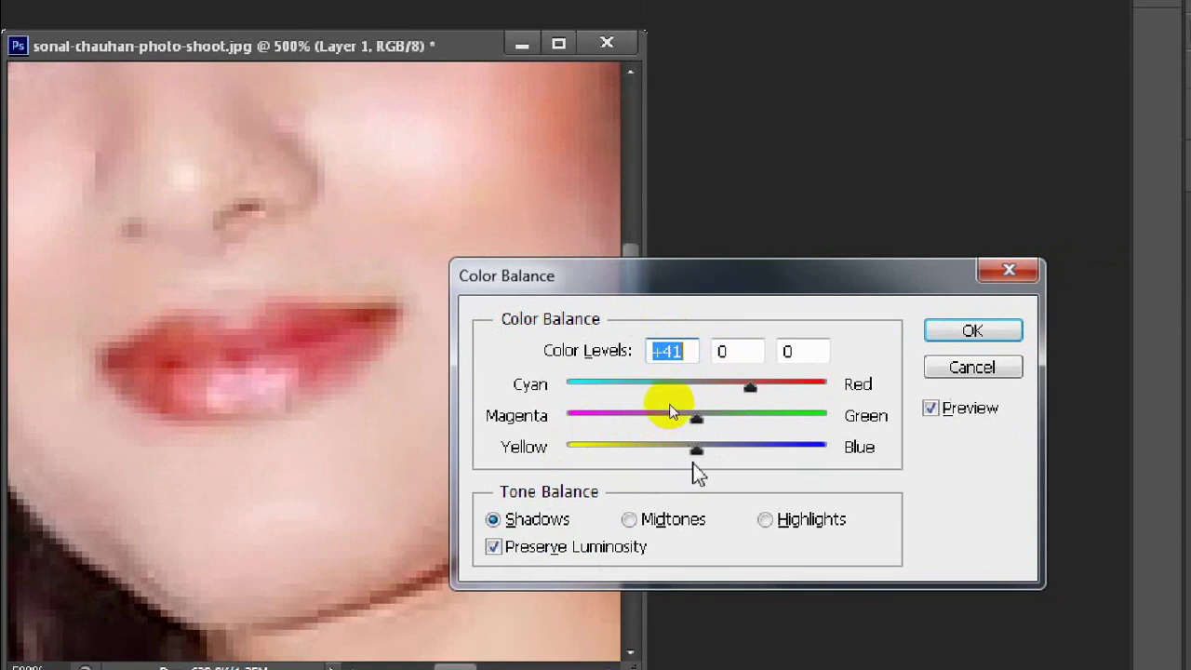
pyautogui.moveTo(700, 454)
pyautogui.mouseDown()
pyautogui.moveTo(579, 471)
pyautogui.moveTo(627, 481)
pyautogui.moveTo(774, 473)
pyautogui.mouseUp()
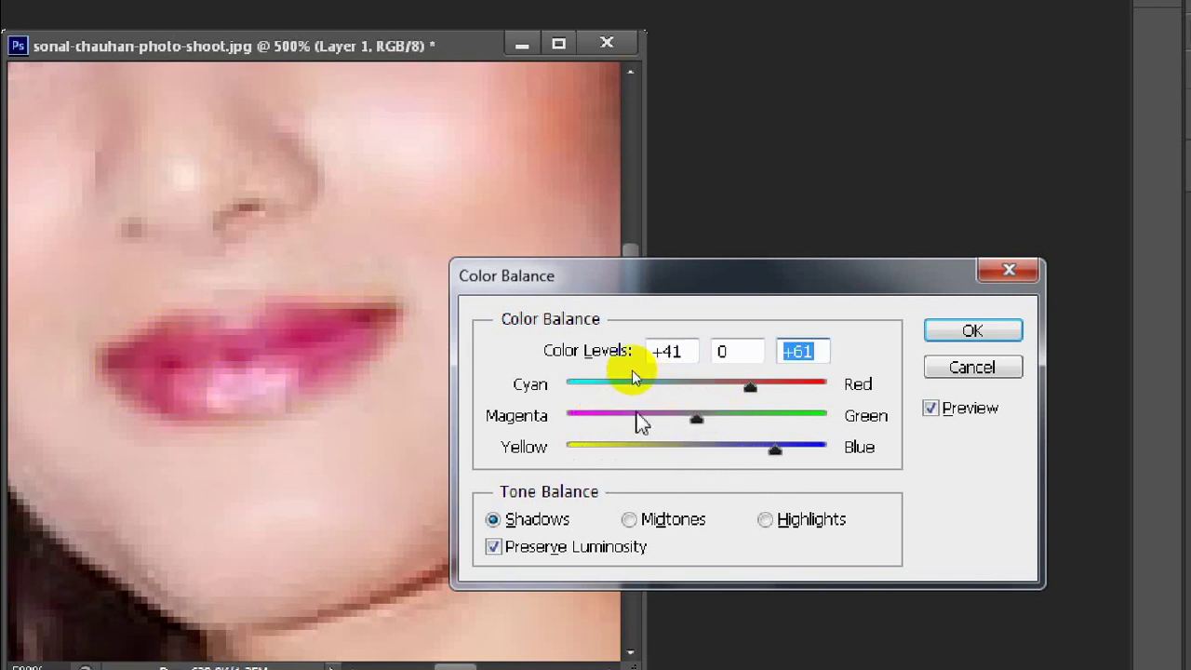
pyautogui.moveTo(657, 420)
pyautogui.mouseDown()
pyautogui.moveTo(599, 421)
pyautogui.moveTo(649, 438)
pyautogui.moveTo(622, 433)
pyautogui.mouseUp()
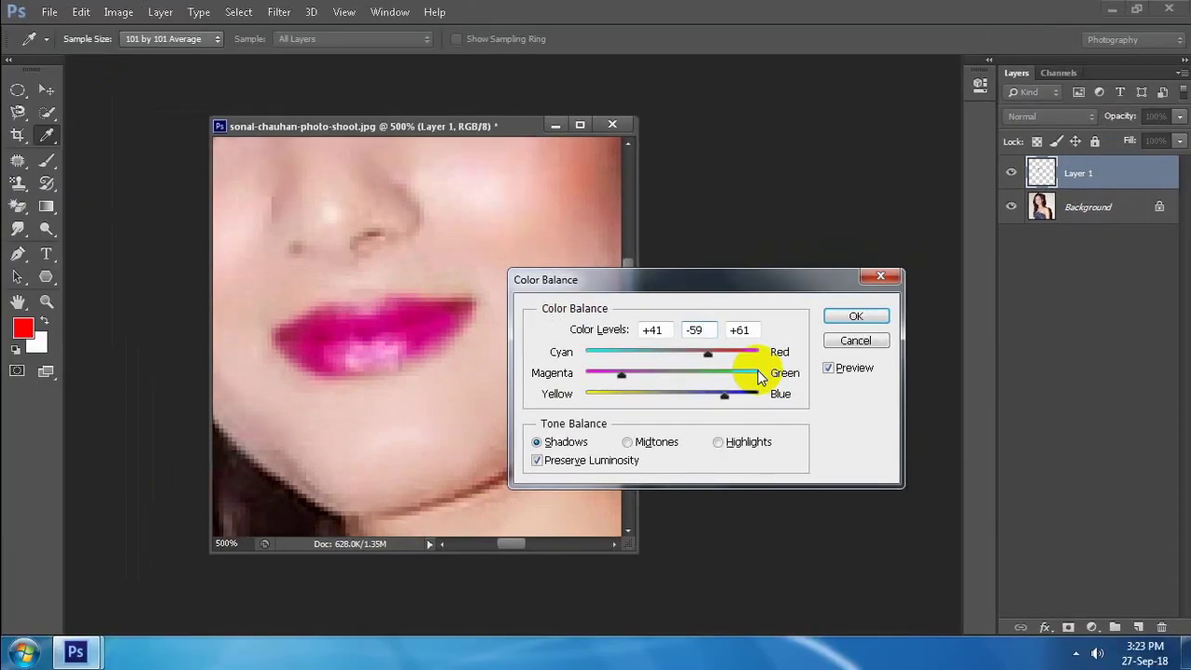
pyautogui.click(854, 318)
# Commit the magenta lip Color Balance, zoom out, and undo-toggle against the original pink lips
pyautogui.press('l')
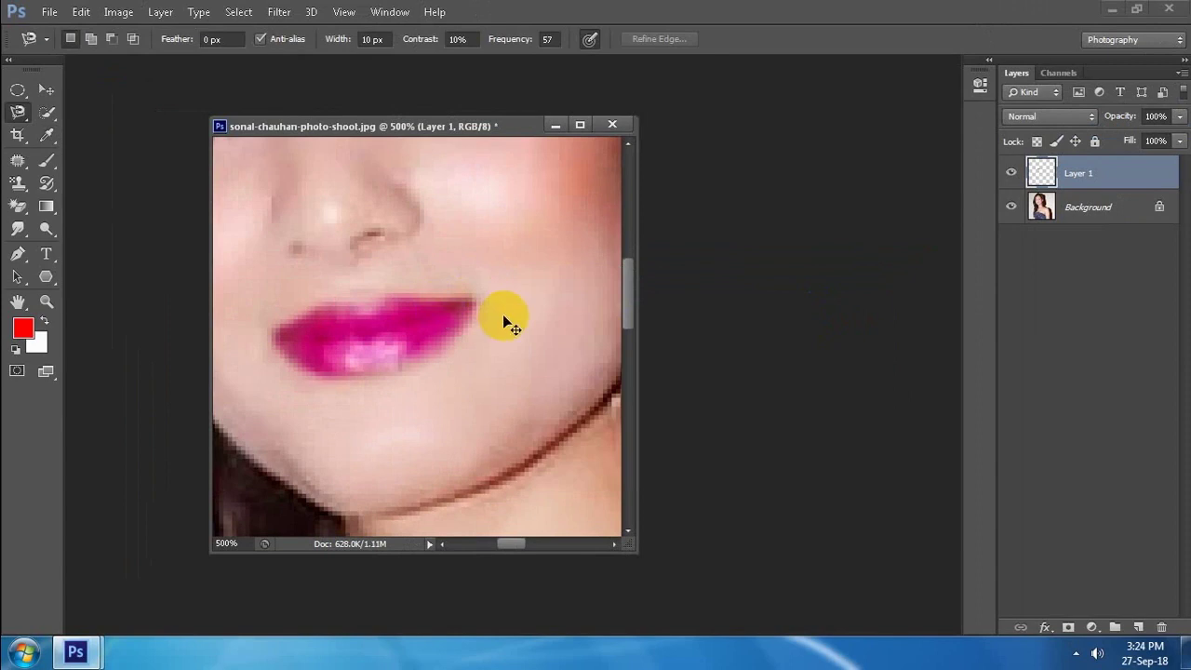
pyautogui.scroll(-5, 503, 318)
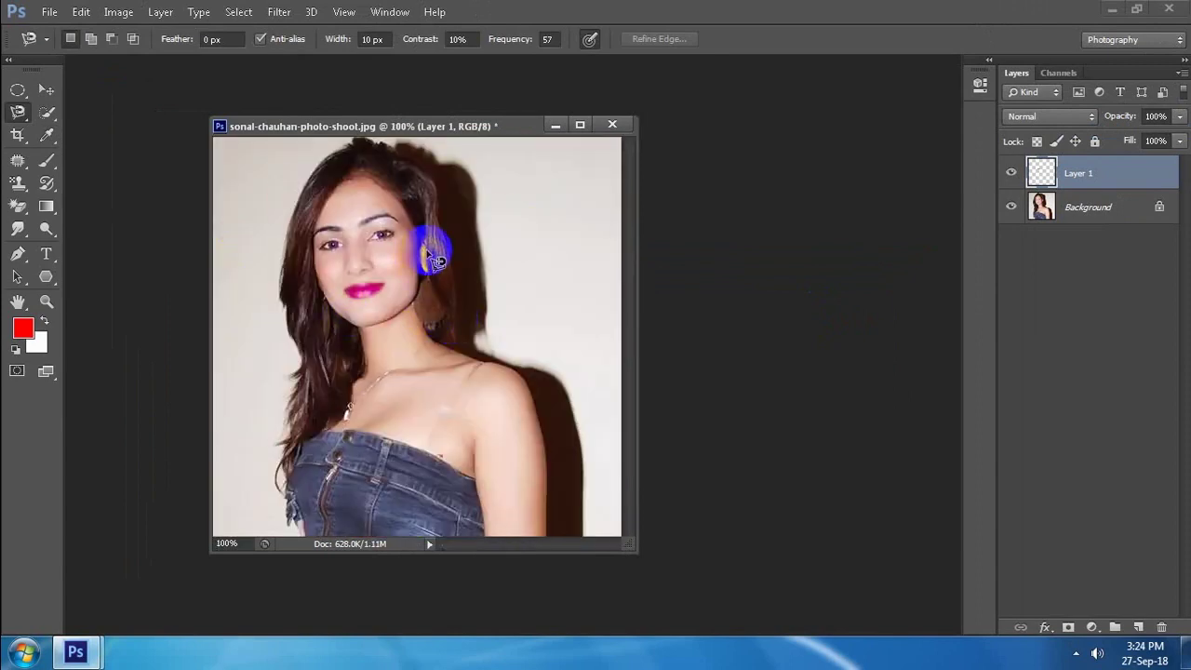
pyautogui.hotkey('ctrl', 'z')
pyautogui.hotkey('ctrl', 'z')
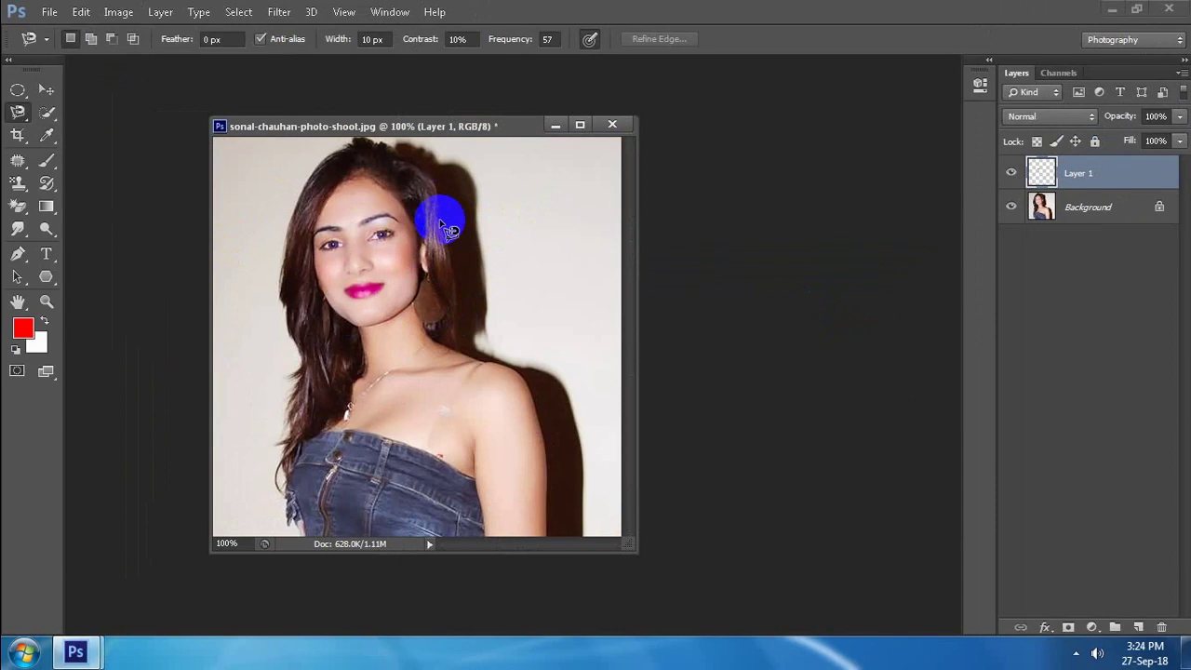
pyautogui.rightClick(18, 116)
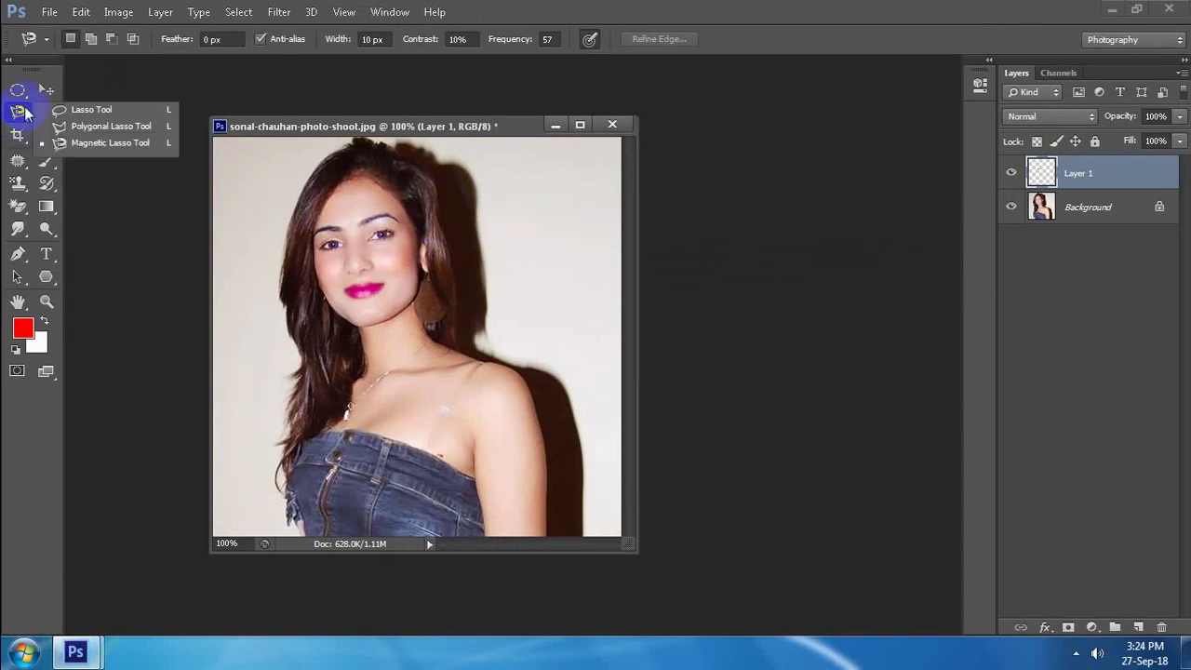